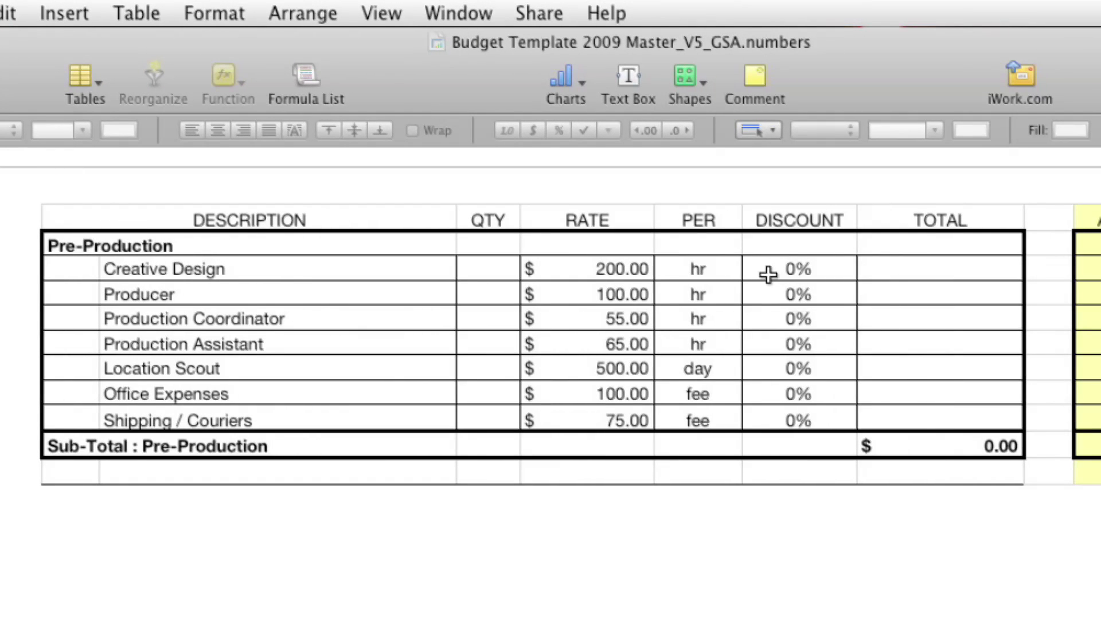
Try adjusting the Creative Design discount, then select all Pre-Production discount cells
left_click(768, 274)
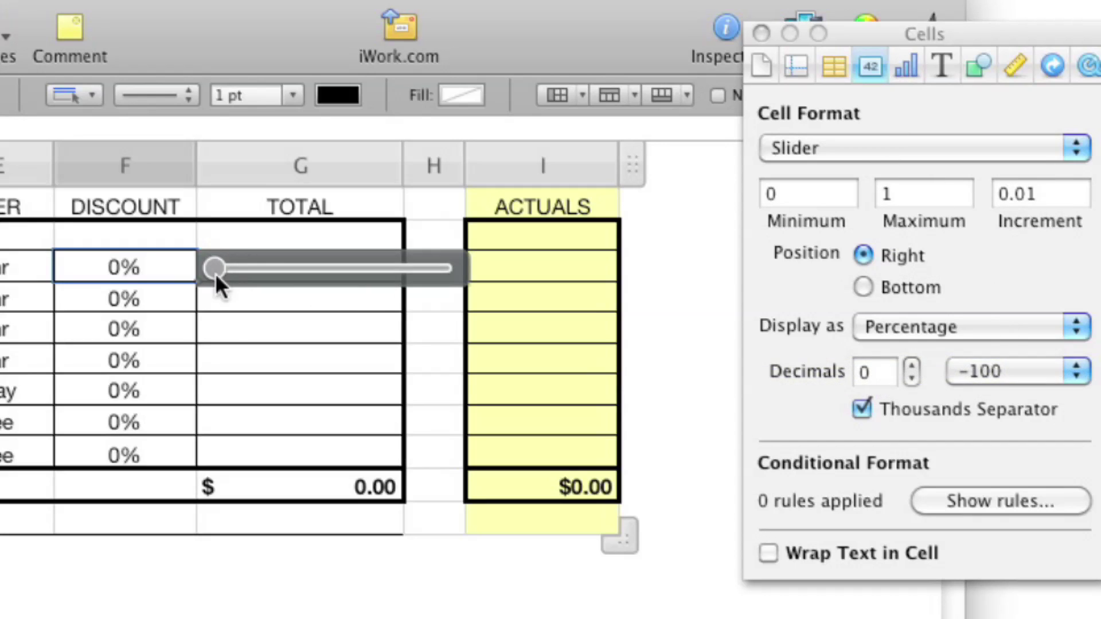
left_click_drag(215, 273, 86, 267)
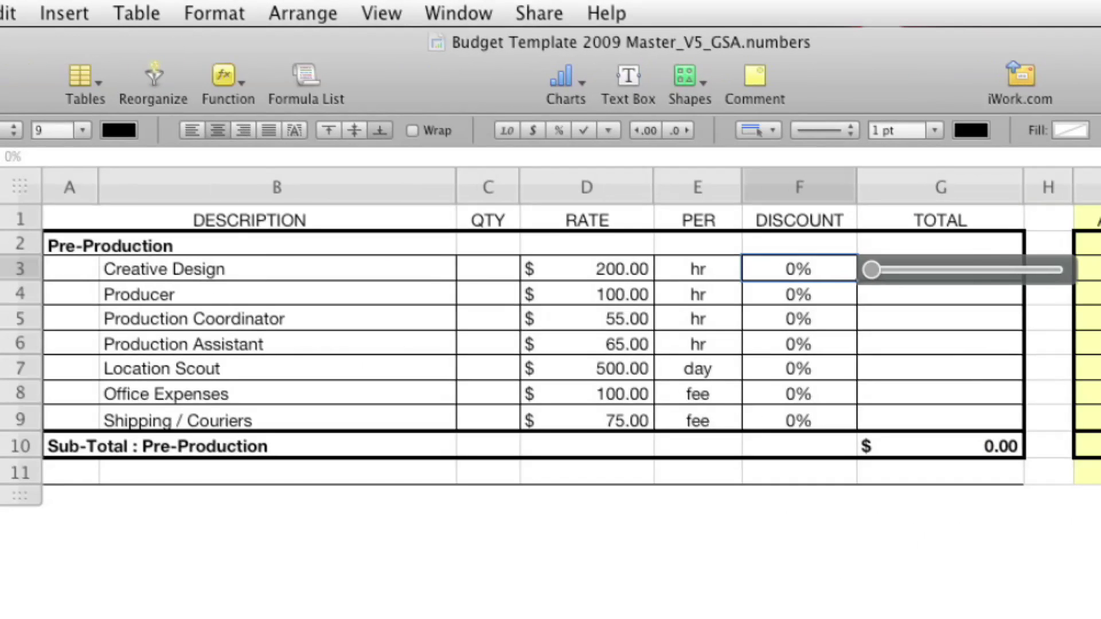
key("Escape")
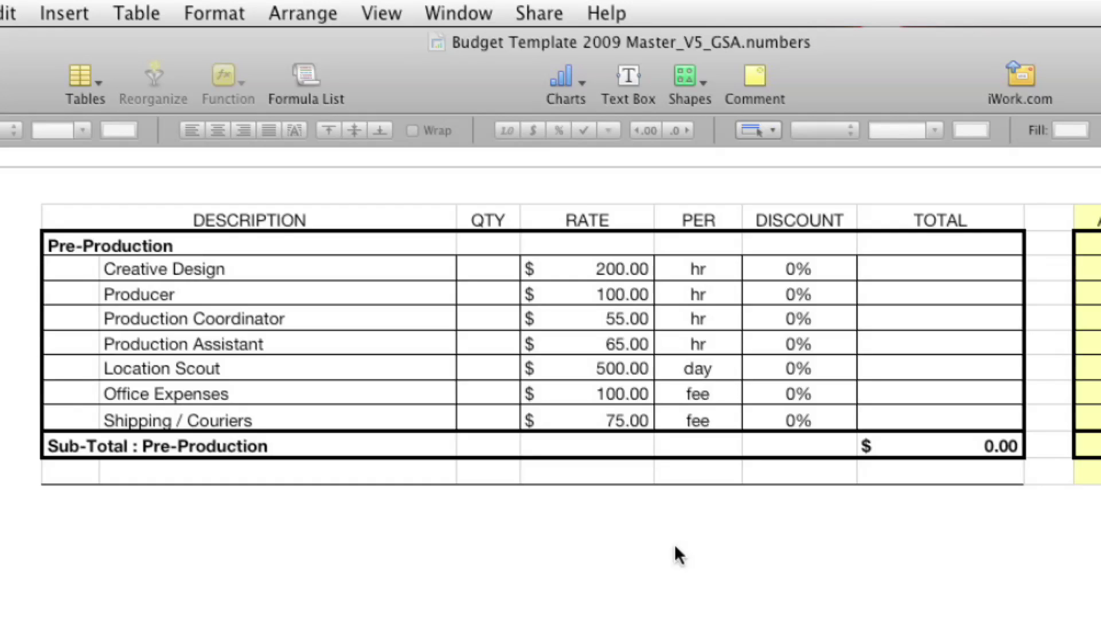
left_click(828, 263)
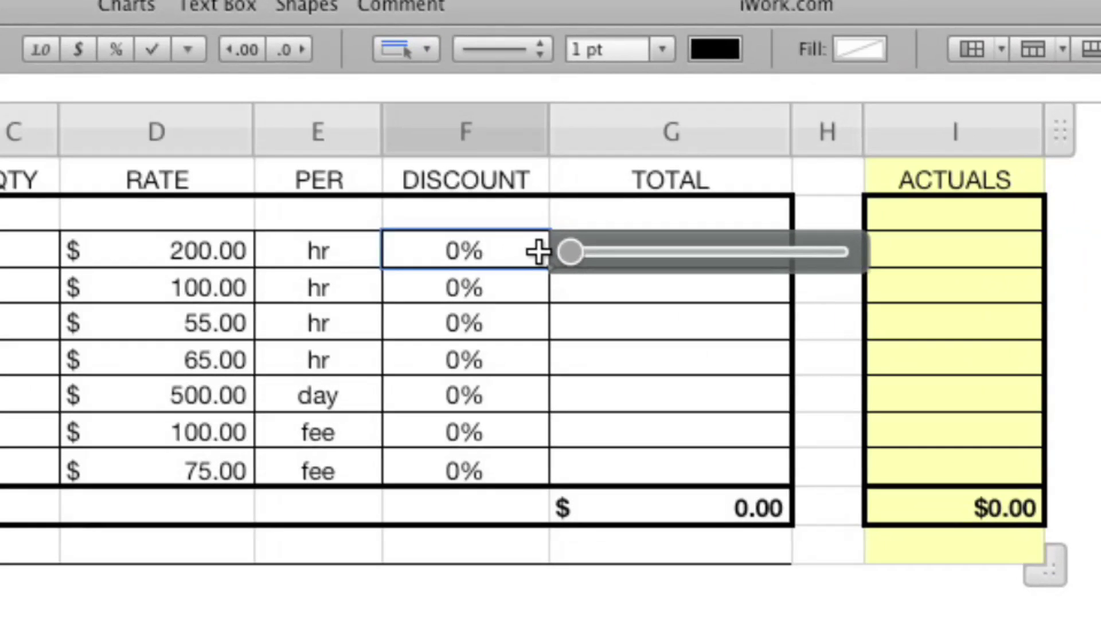
left_click_drag(543, 263, 533, 471)
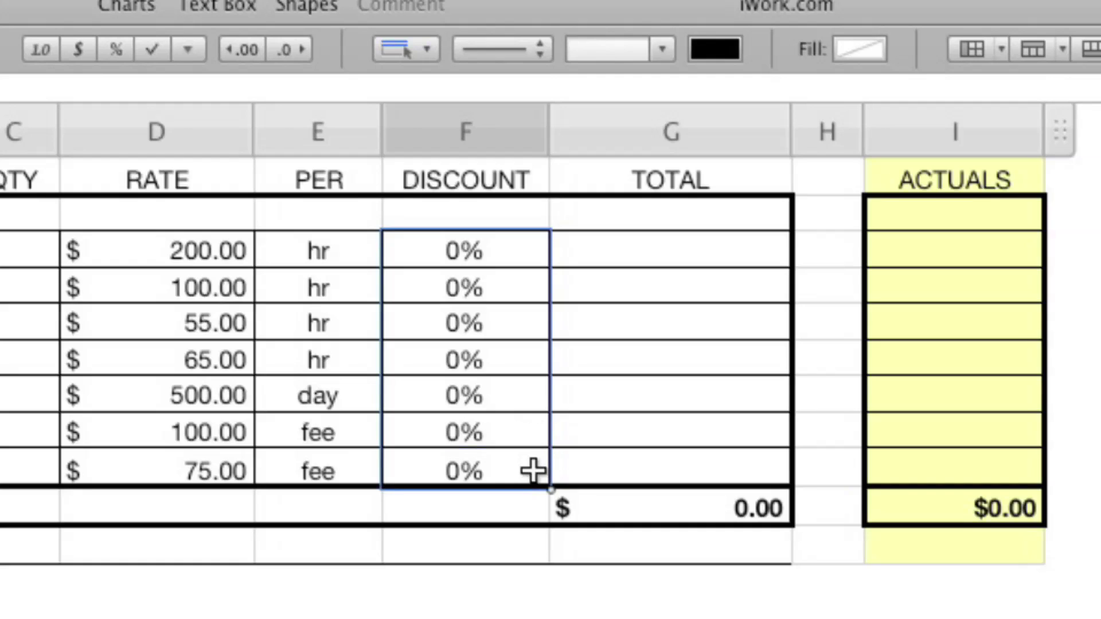
Enter =(C3*D3)*(1-F3) in the first TOTAL cell, G3
left_click(624, 262)
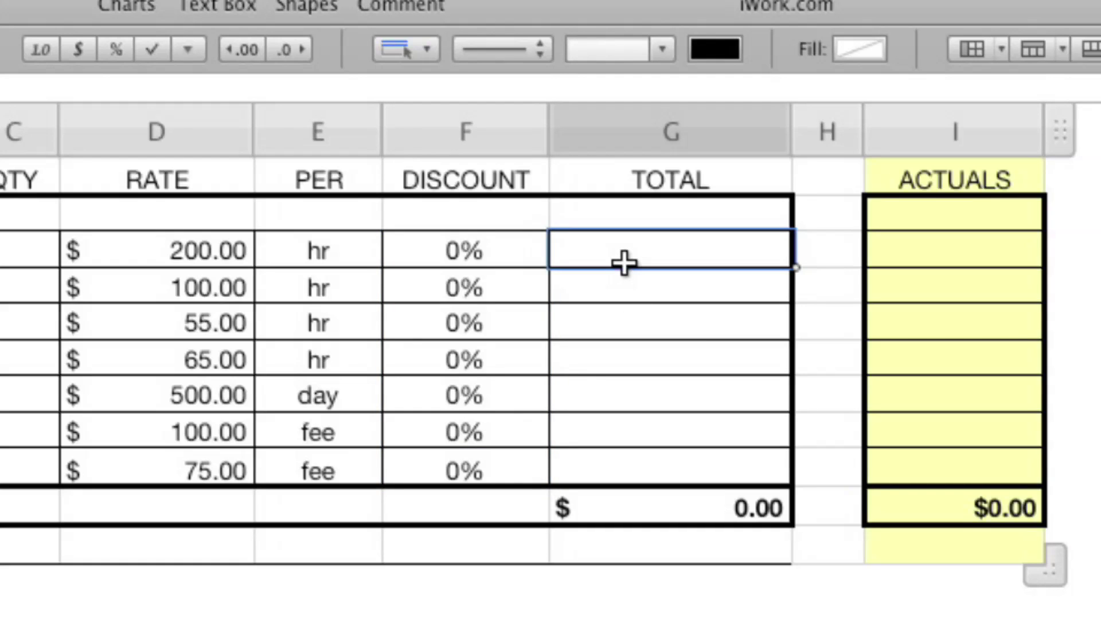
type("=(")
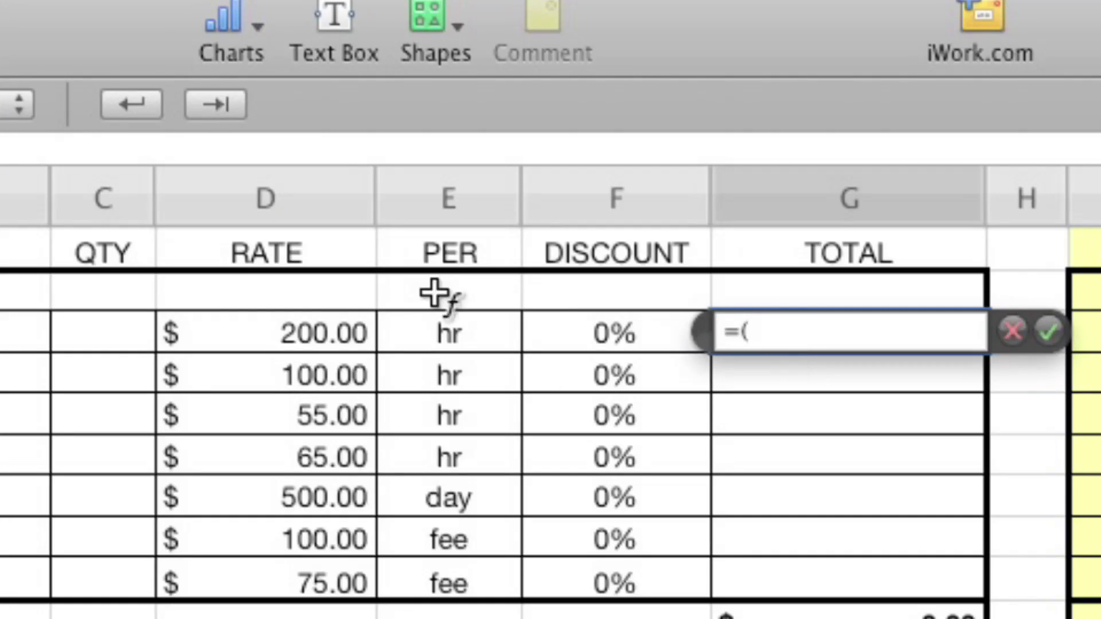
left_click(125, 323)
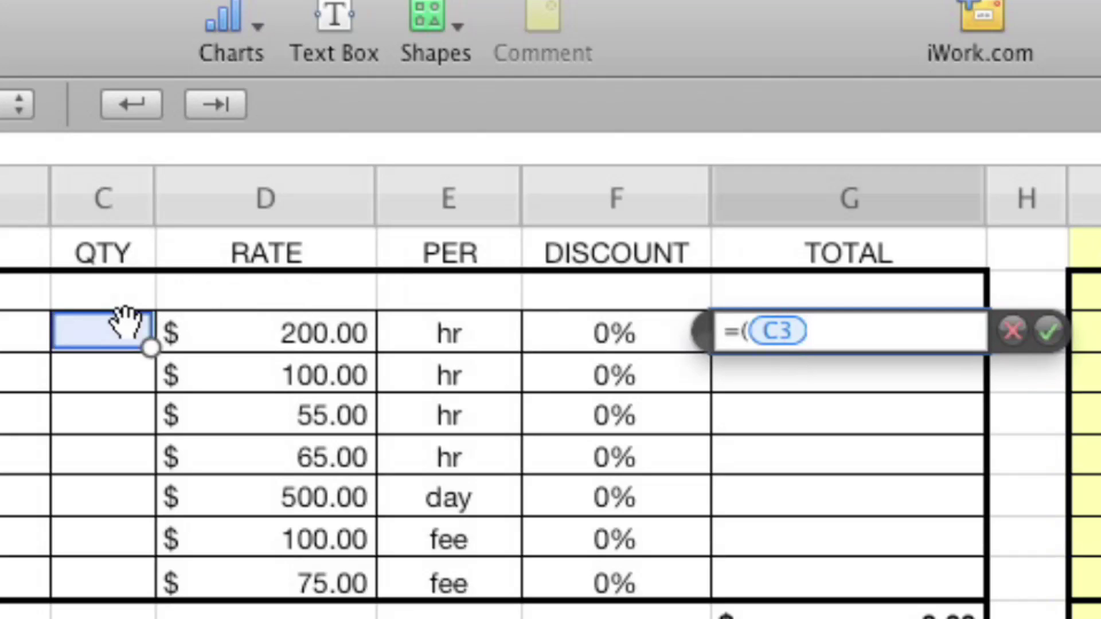
type("*")
left_click(254, 331)
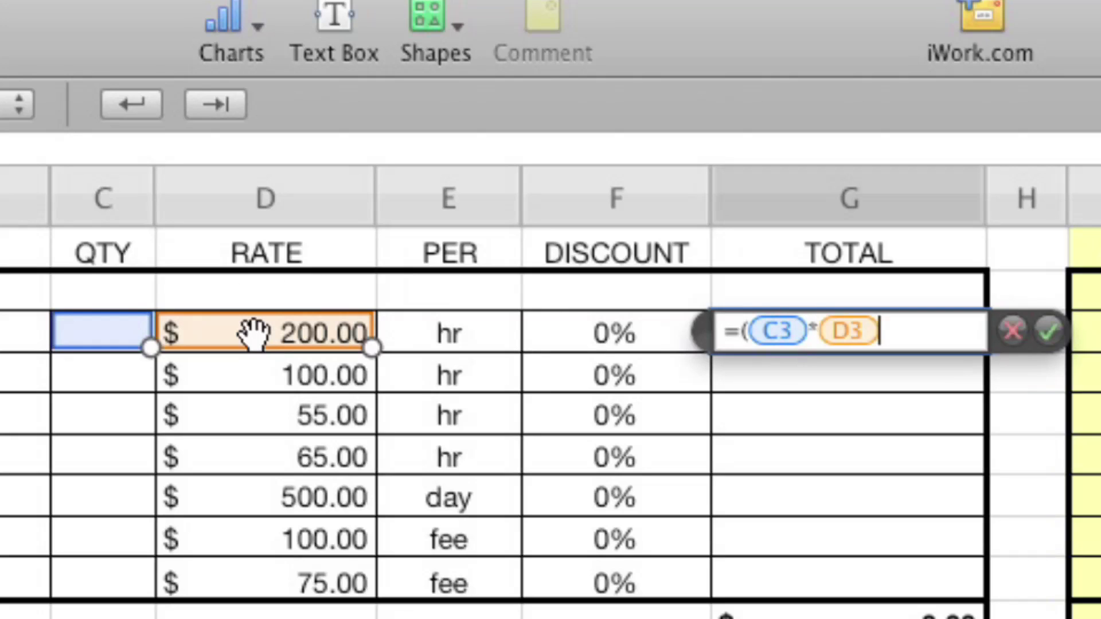
type(")")
type("*")
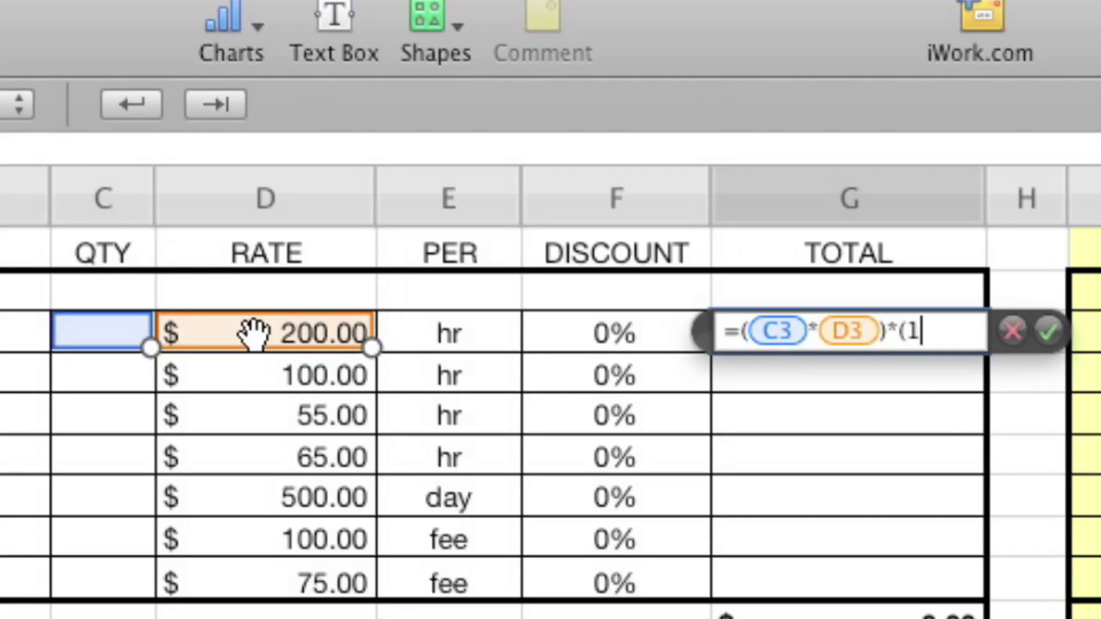
left_click(602, 342)
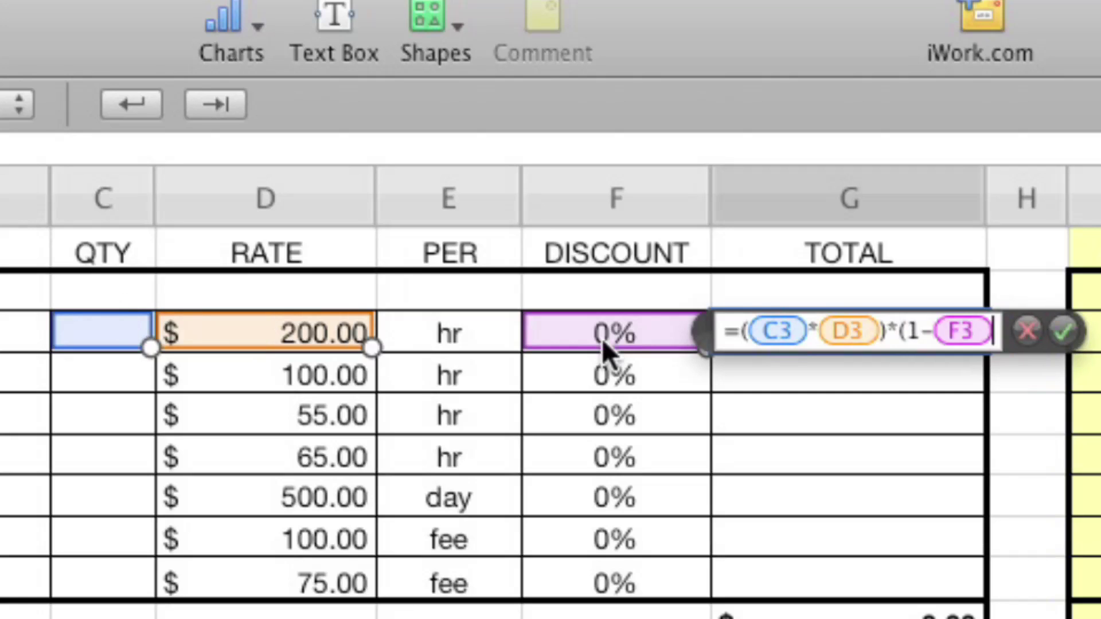
type(")")
key("Return")
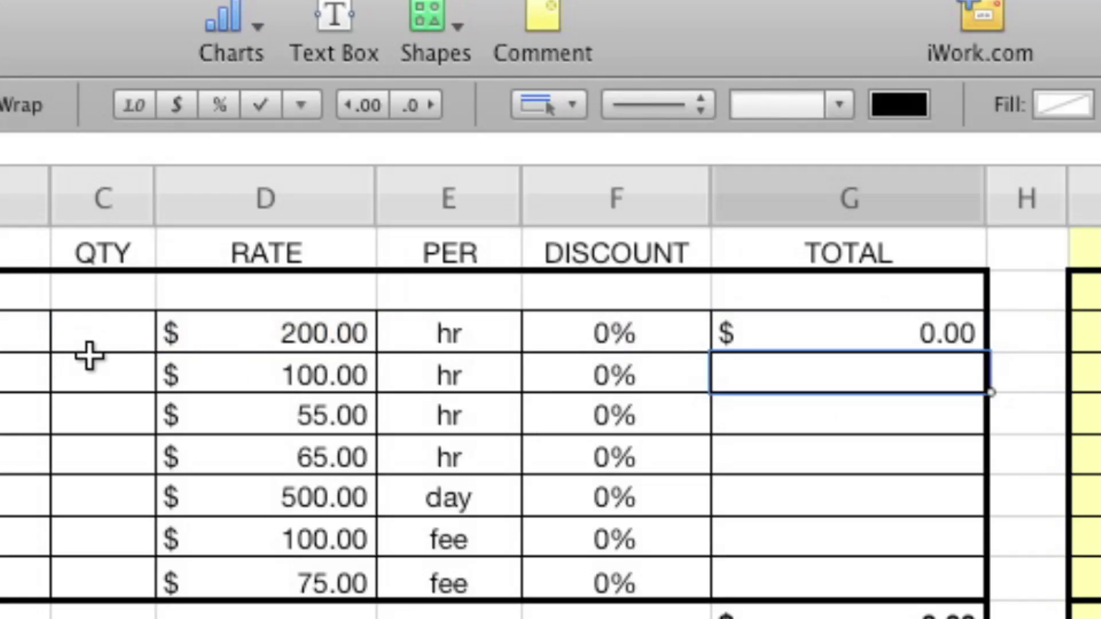
left_click(110, 334)
Give Creative Design quantity 5 and a 10% discount, then fill the TOTAL formula down to G9
type("5")
key("Return")
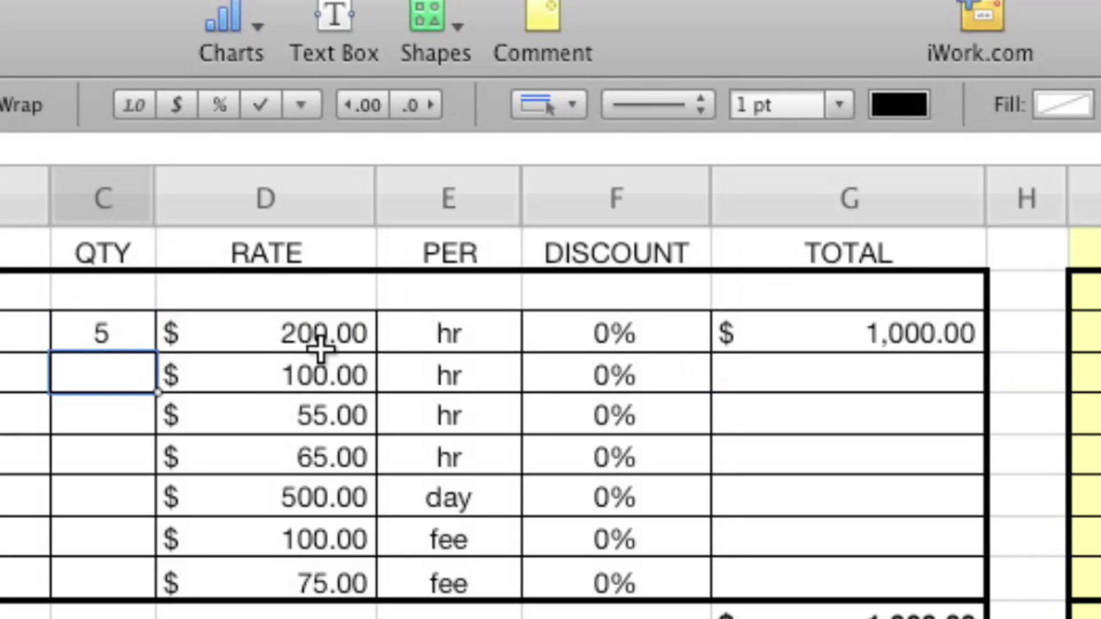
left_click(634, 333)
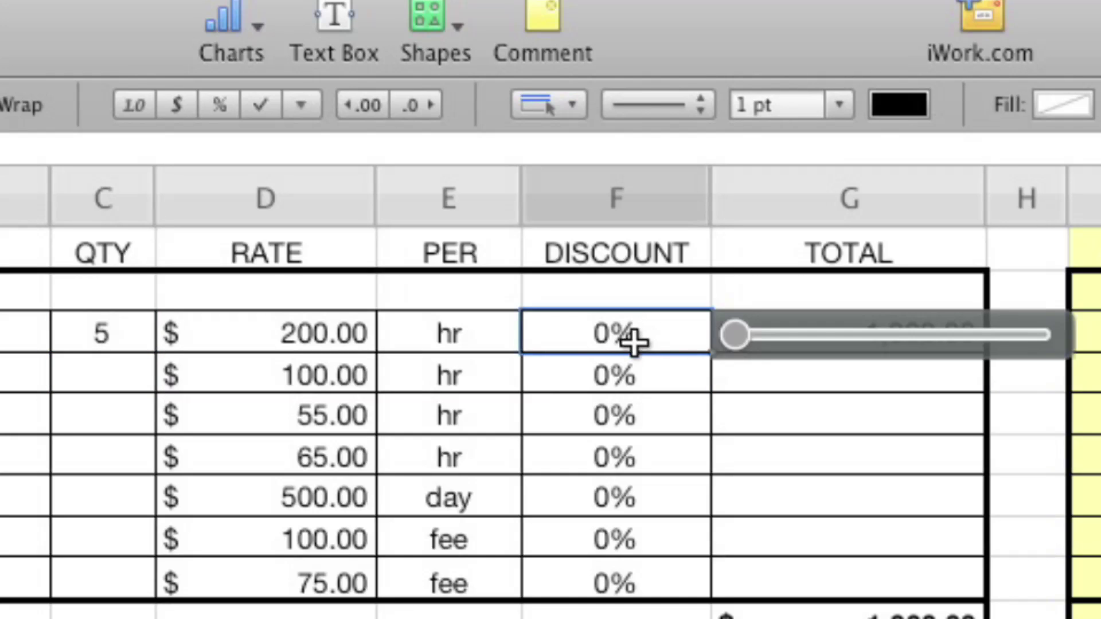
left_click(739, 336)
left_click_drag(738, 334, 768, 336)
key("Escape")
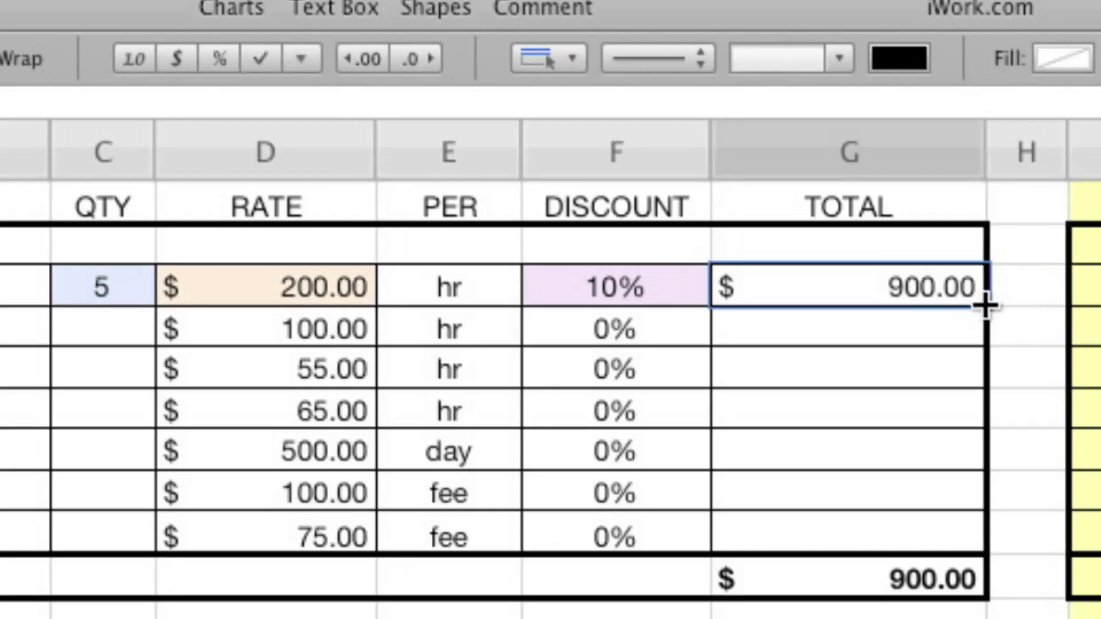
left_click_drag(989, 310, 981, 547)
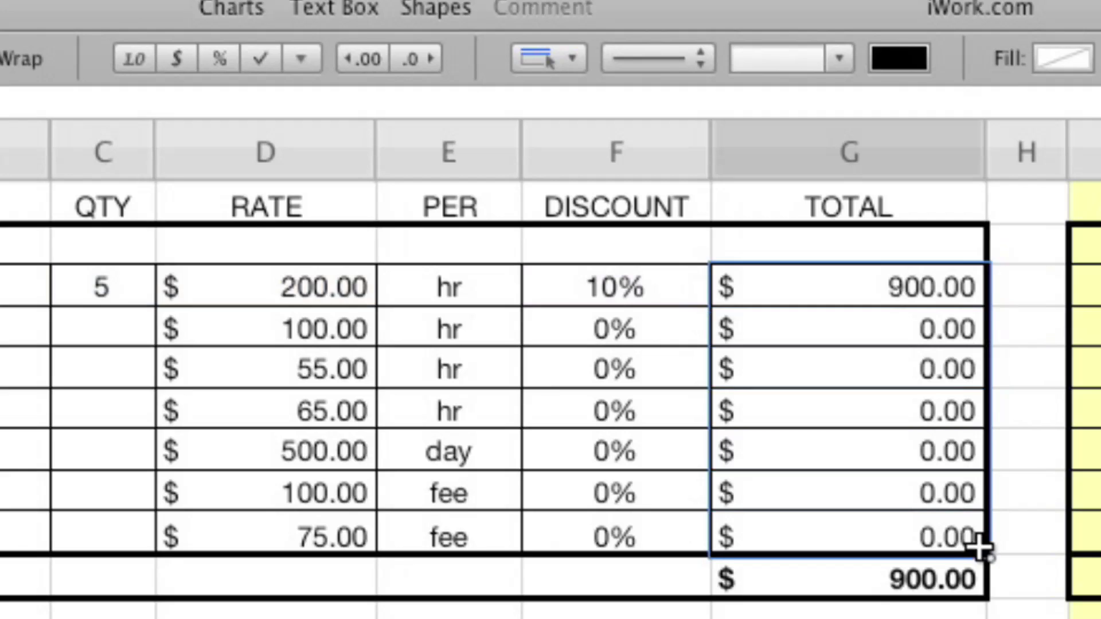
left_click(888, 280)
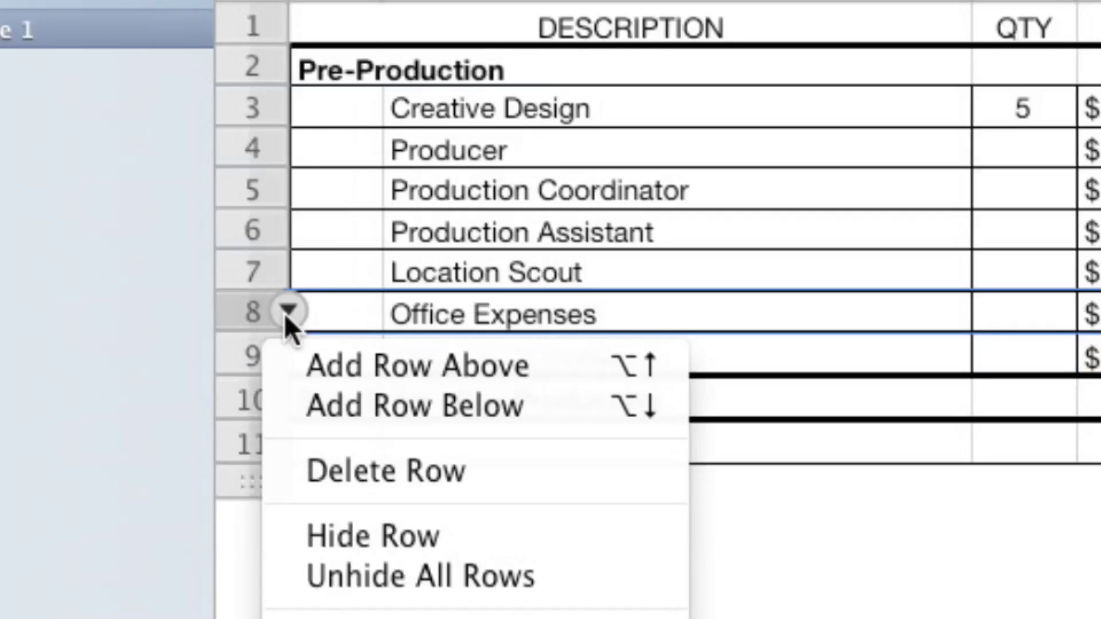
left_click(239, 309)
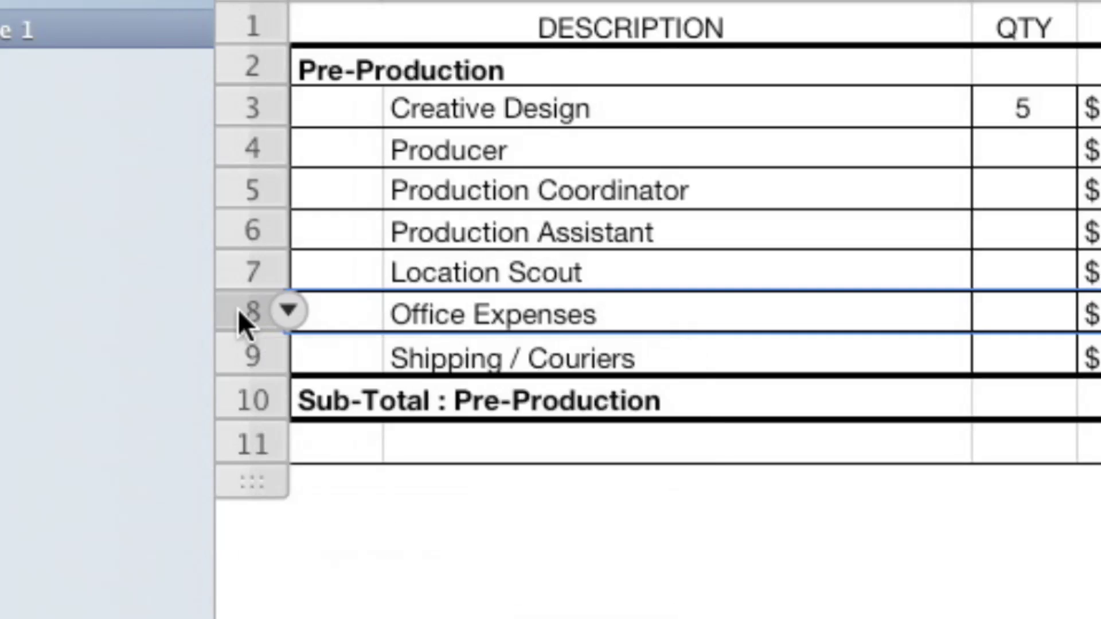
key("alt+Down")
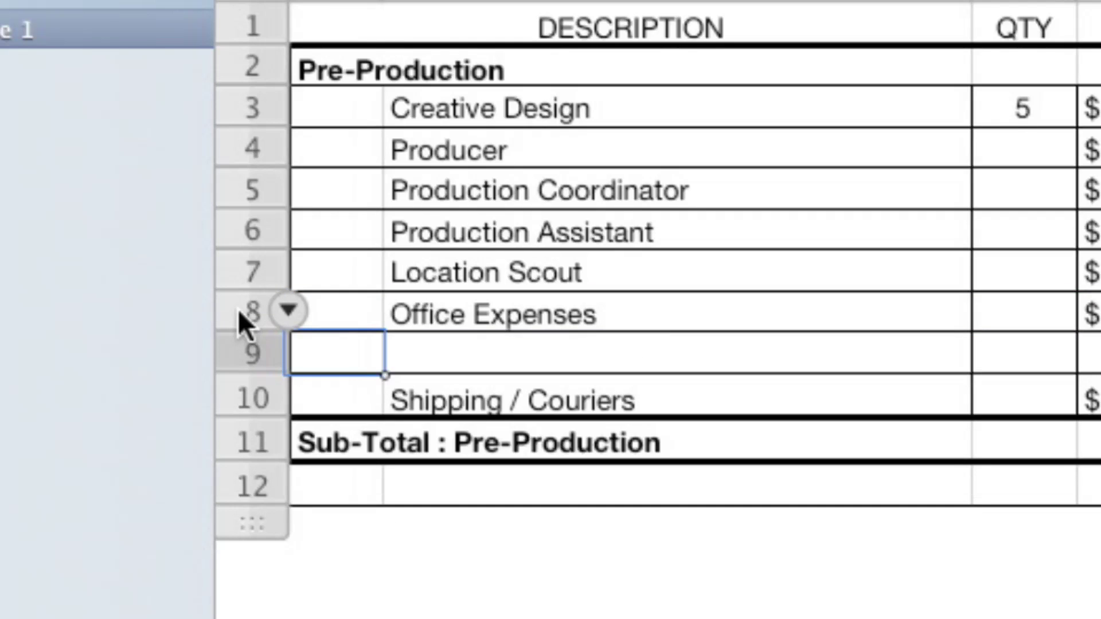
key("super+z")
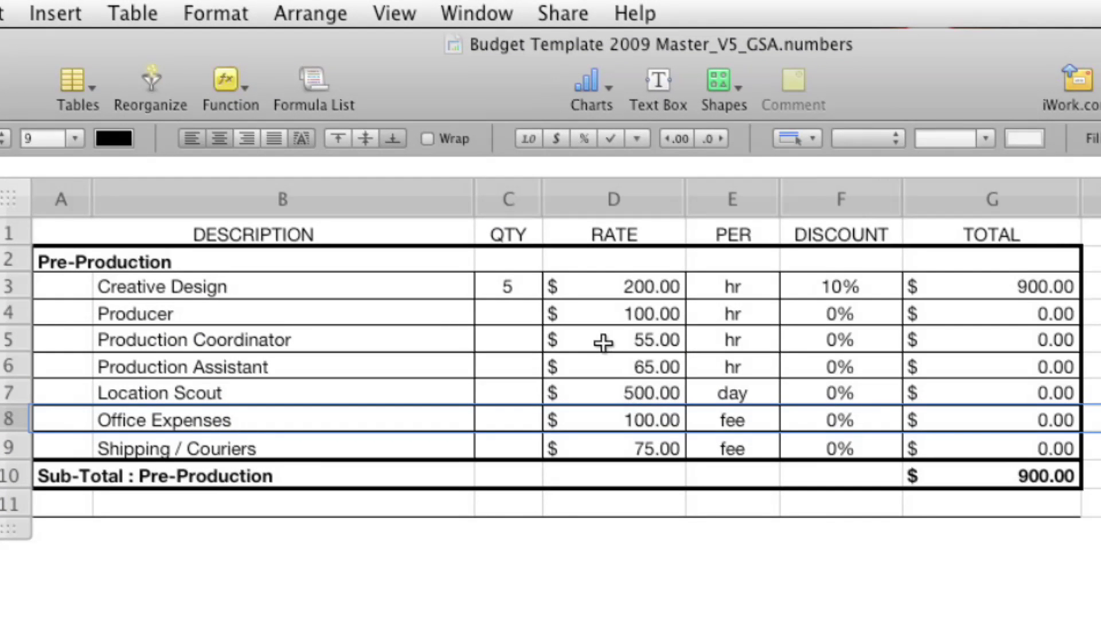
Enter quantities 10, 4, 8 and 5 for Producer, Production Coordinator, Production Assistant and Location Scout
left_click(517, 320)
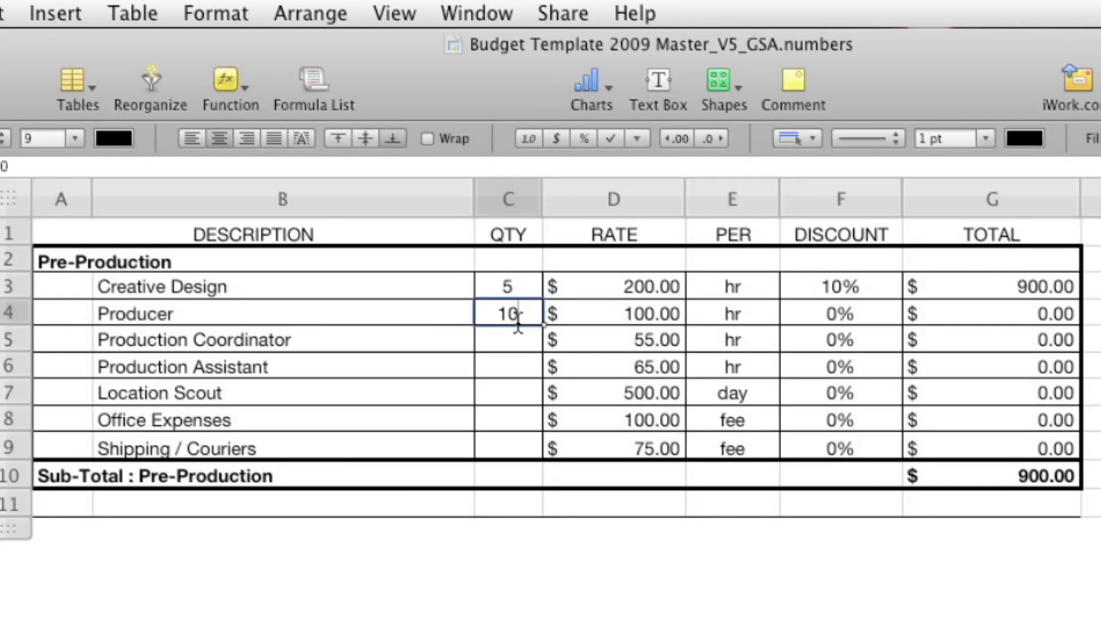
type("10")
key("Return")
type("4")
key("Return")
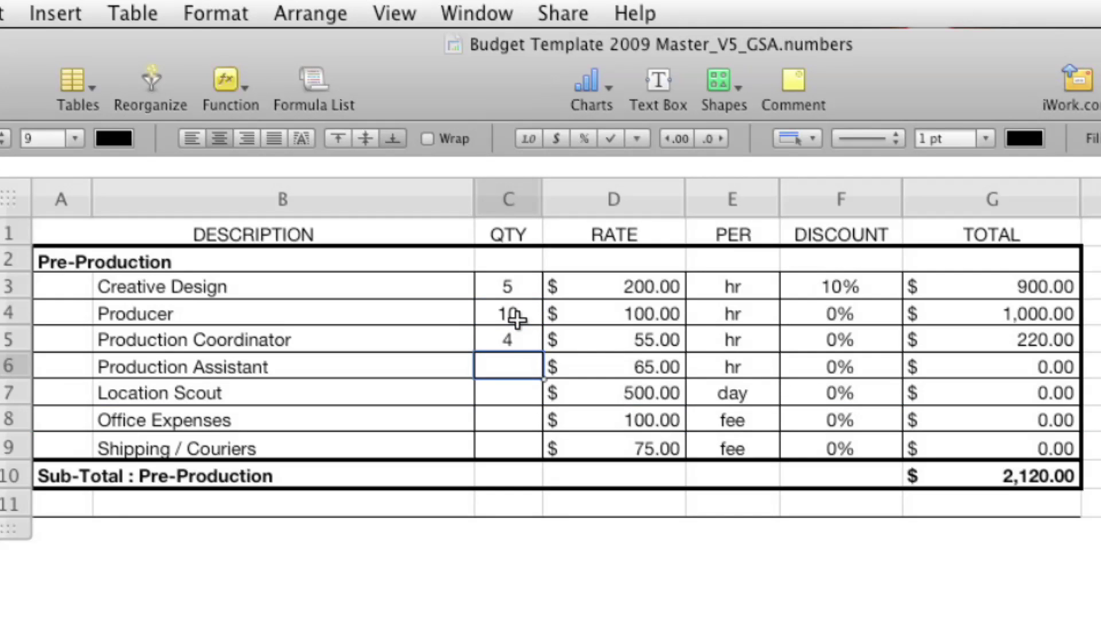
type("8")
key("Return")
type("5")
key("Return")
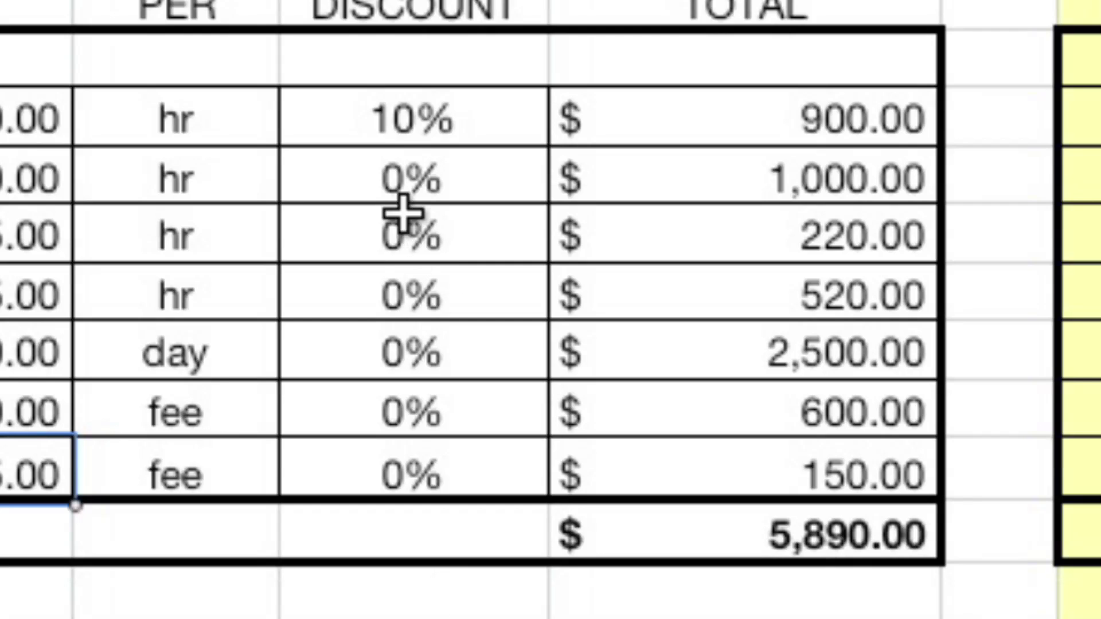
left_click(404, 195)
Set the Producer, Production Coordinator and Production Assistant discounts to 10%
left_click_drag(598, 185, 637, 207)
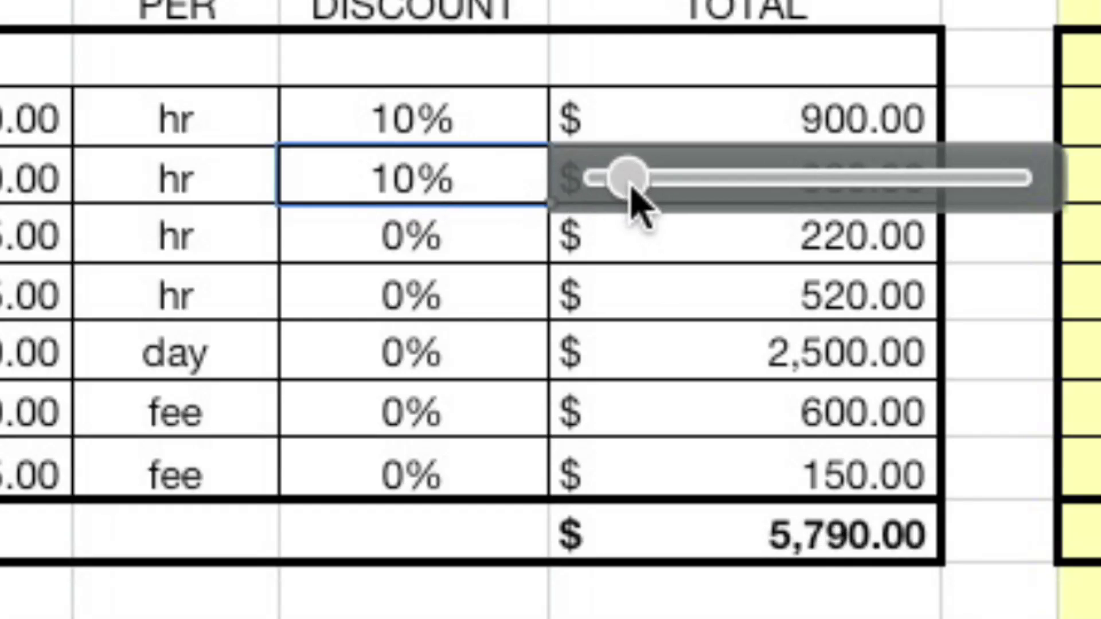
left_click(499, 229)
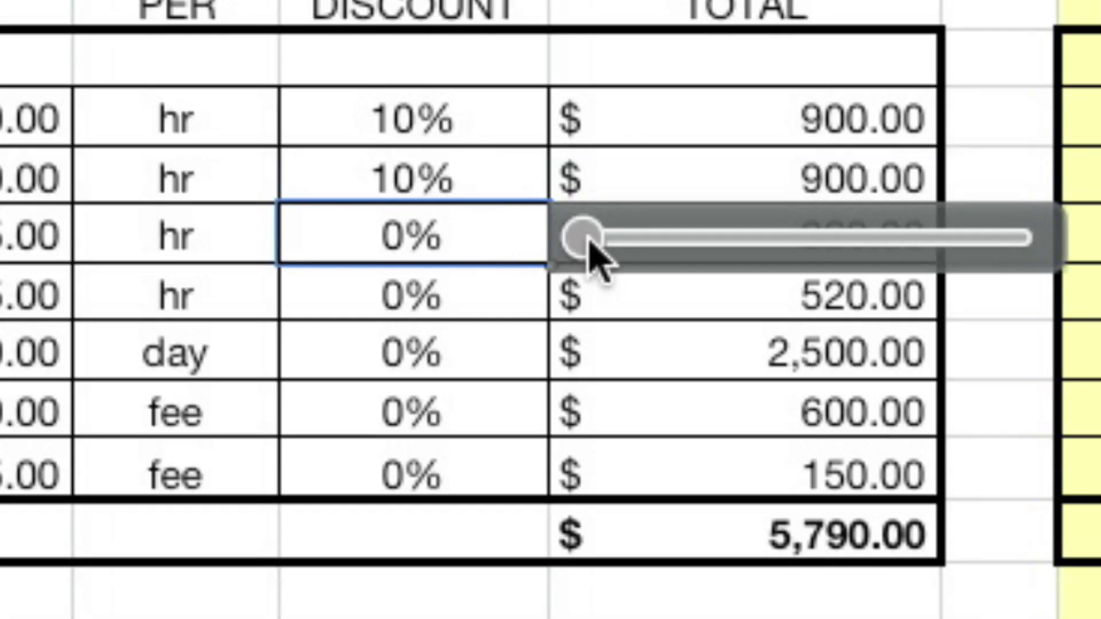
left_click_drag(584, 237, 623, 241)
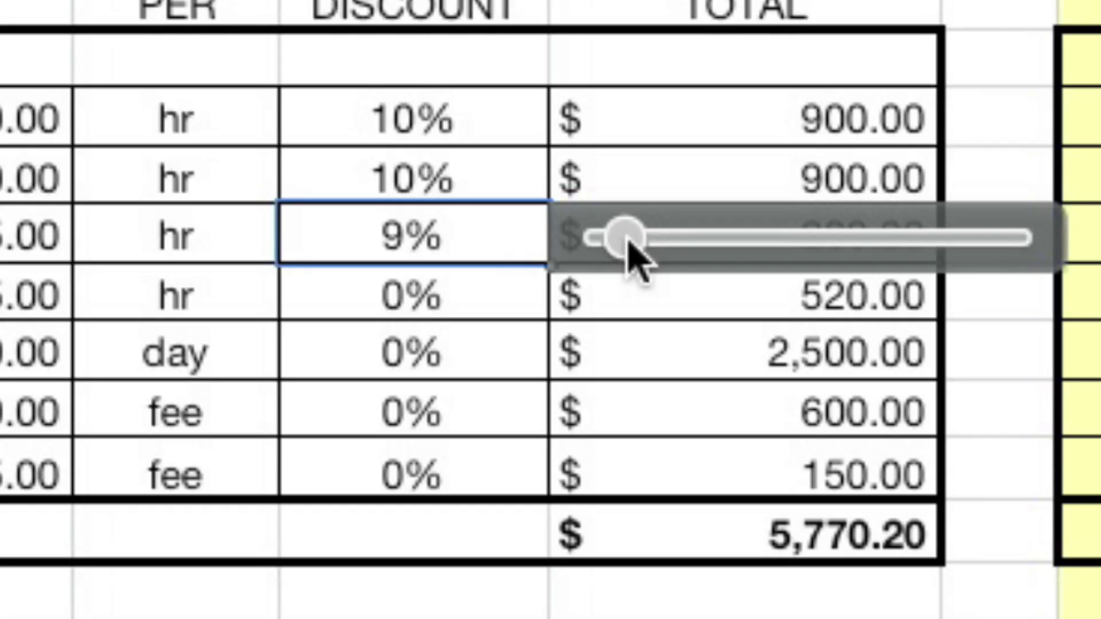
left_click_drag(623, 241, 629, 241)
left_click(528, 300)
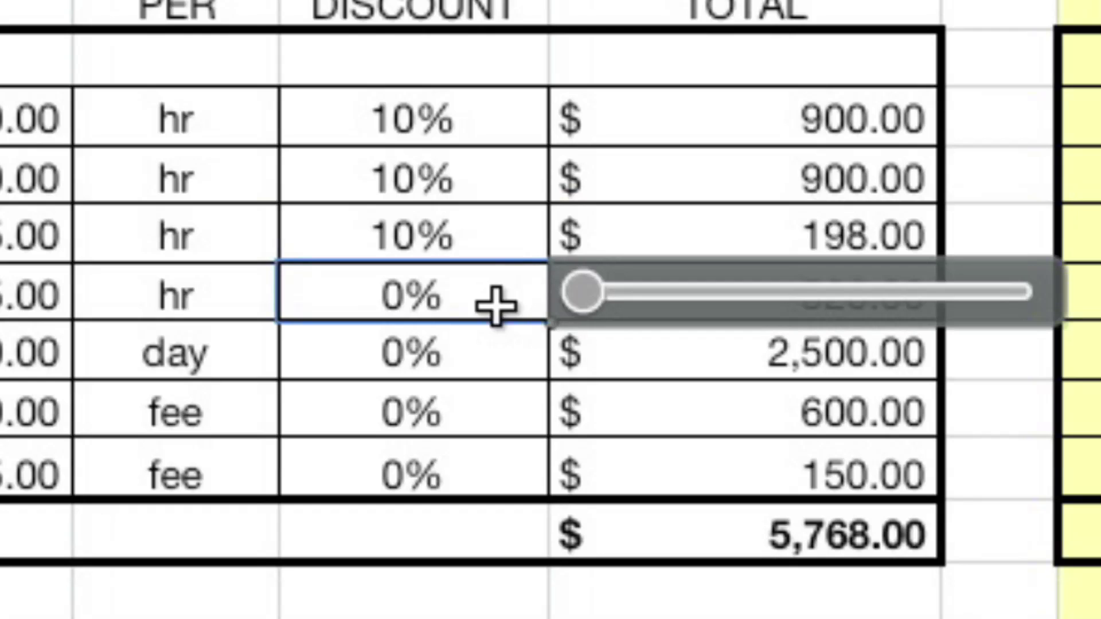
double_click(495, 305)
type("10")
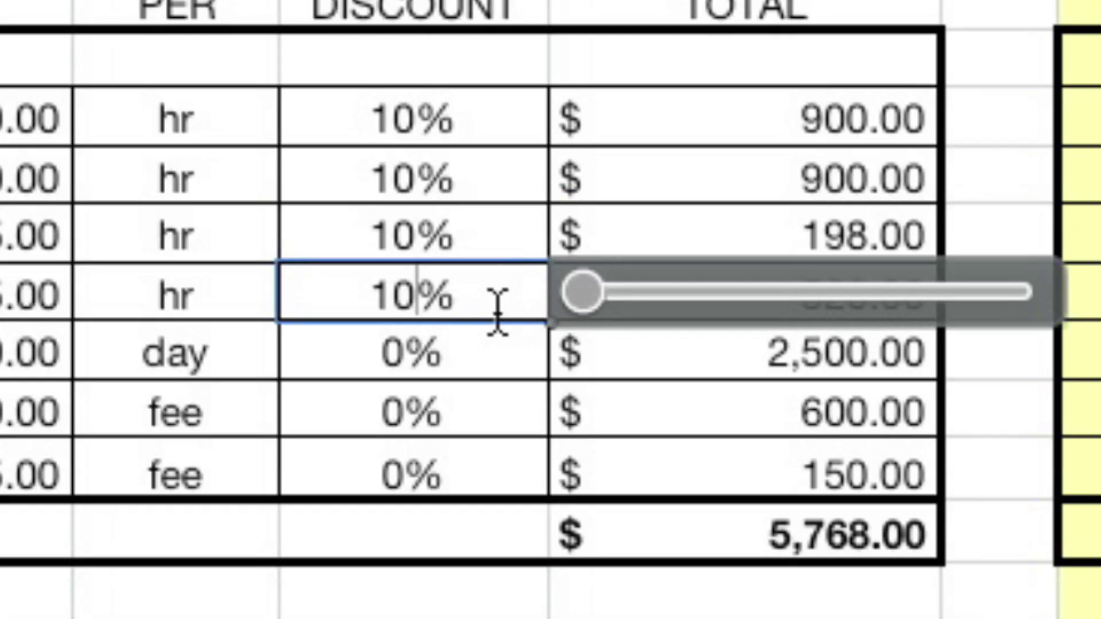
key("Tab")
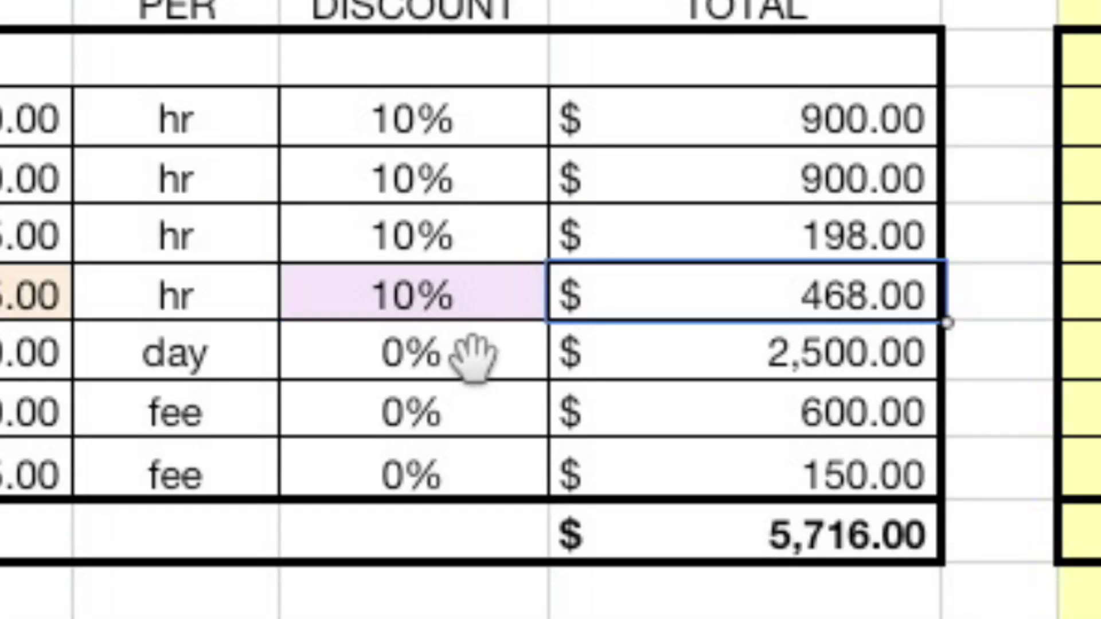
Give the day line and both fee lines a 10% discount
left_click(469, 361)
double_click(473, 367)
key("BackSpace")
type("10")
key("Tab")
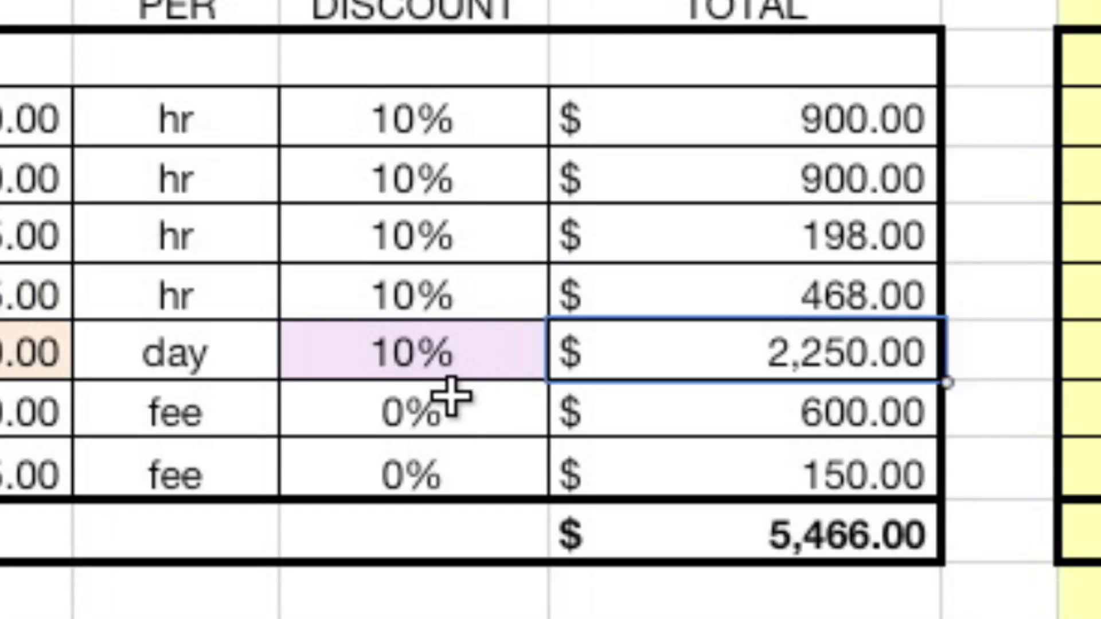
left_click(430, 425)
type("10")
key("Tab")
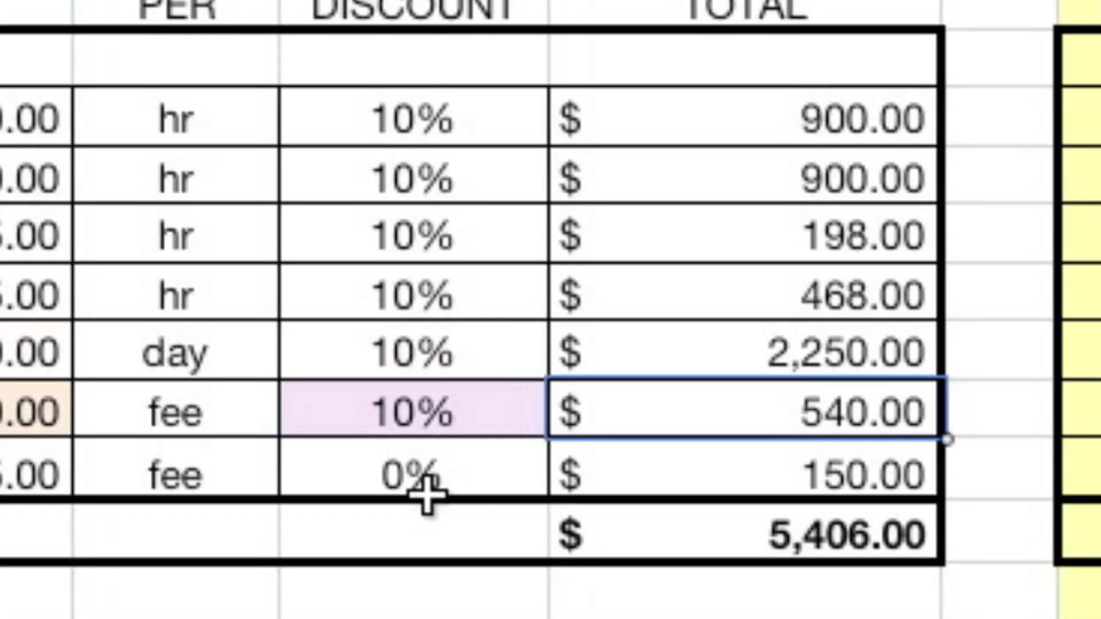
left_click(410, 473)
type("10")
key("Tab")
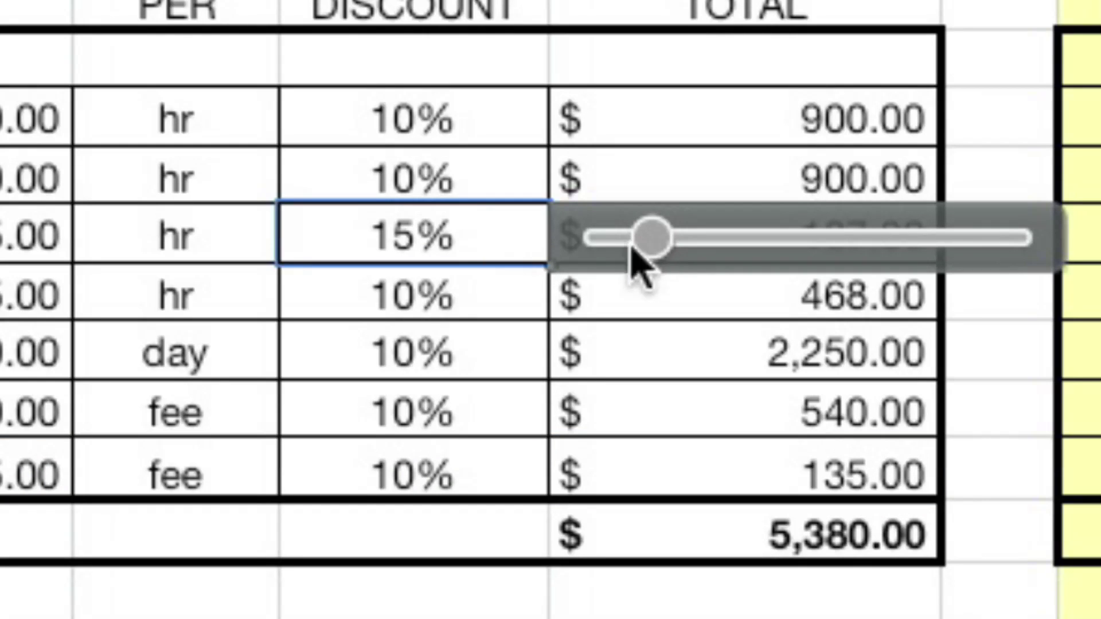
Change the discounts on the fourth line, day line and both fee lines to 15%
left_click(436, 296)
type("15")
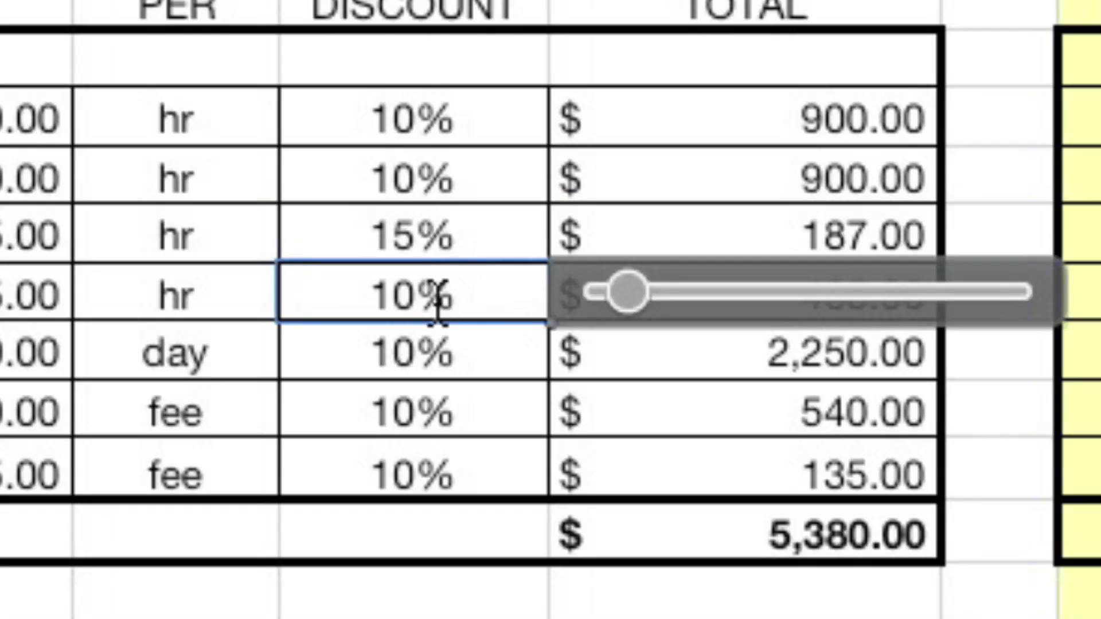
key("Return")
type("15")
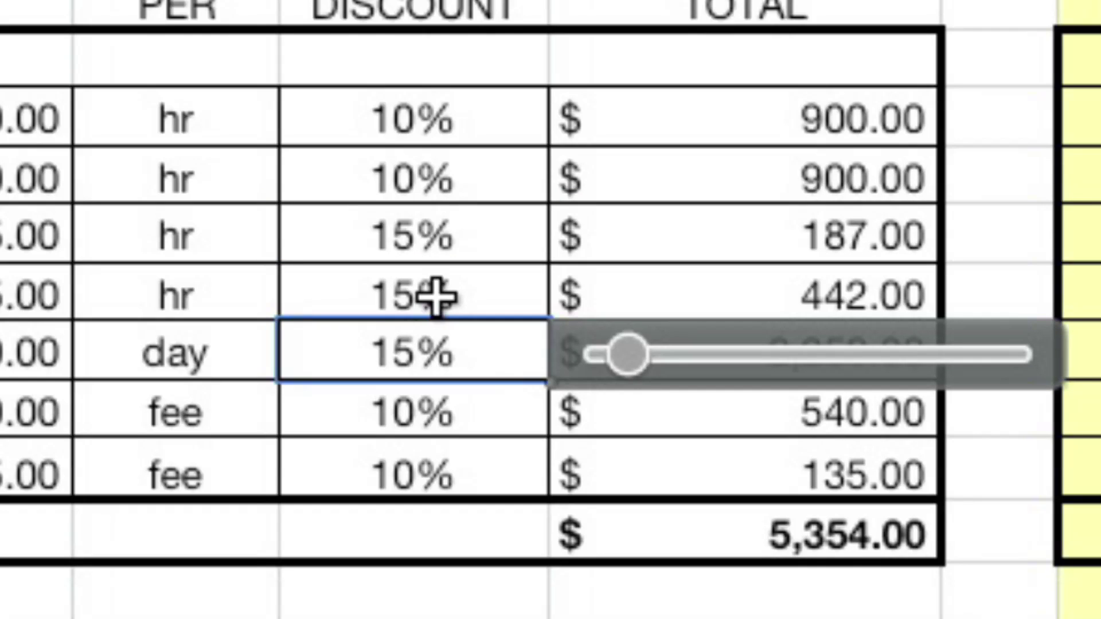
key("Return")
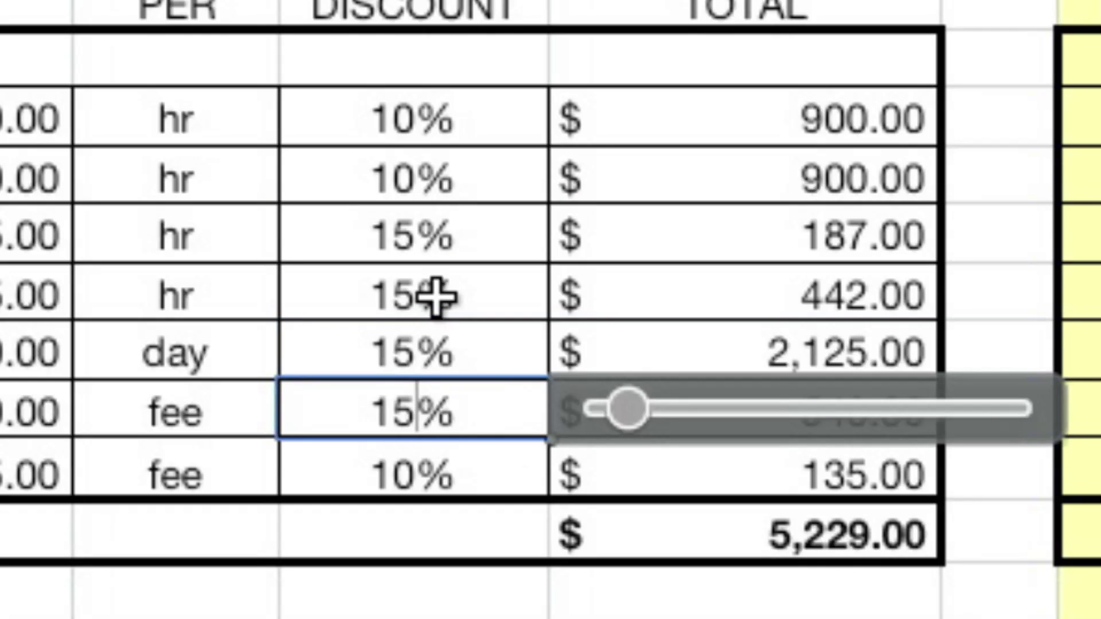
type("15")
key("Return")
type("15")
key("Return")
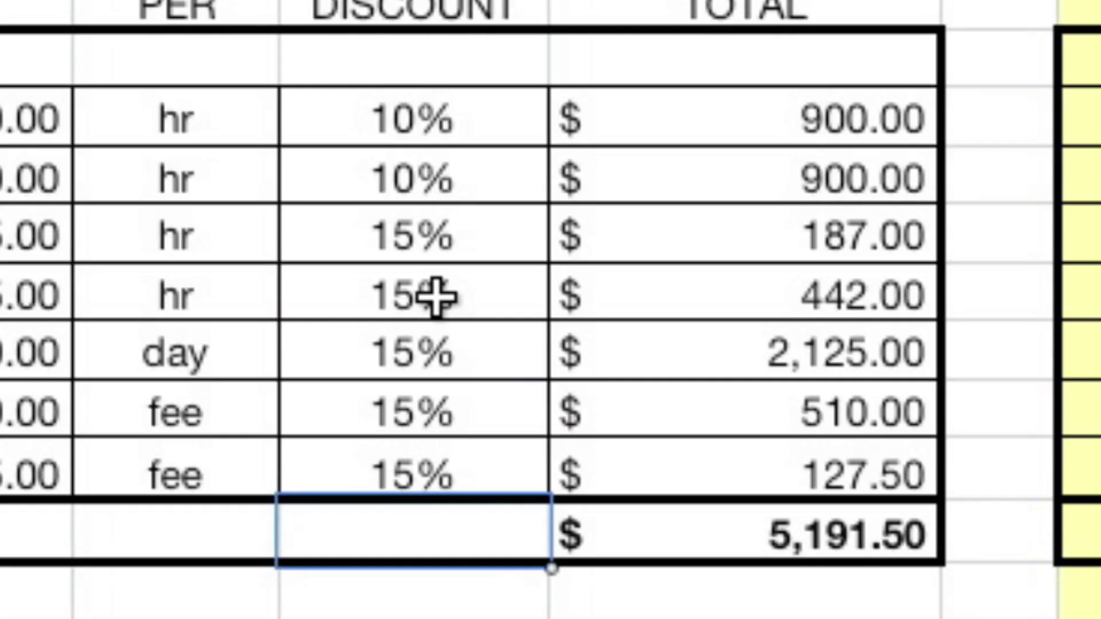
Set the second line's discount to 15%, moving up to the first line's discount
key("Up")
key("Up")
key("Up")
key("Up")
key("Up")
key("Up")
type("15")
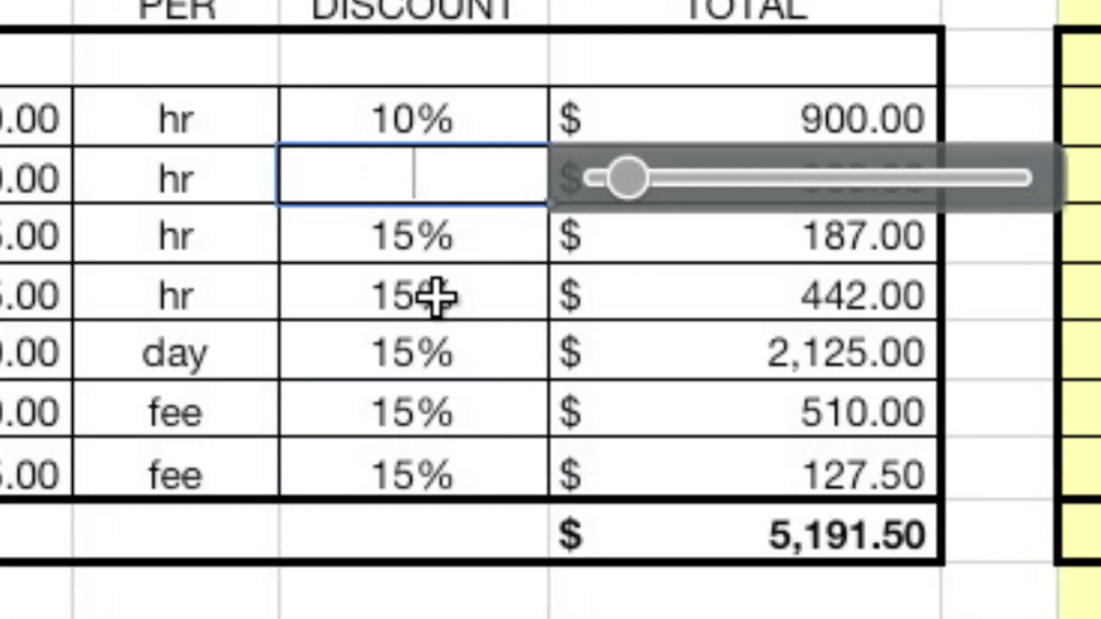
key("Return")
key("Up")
key("Up")
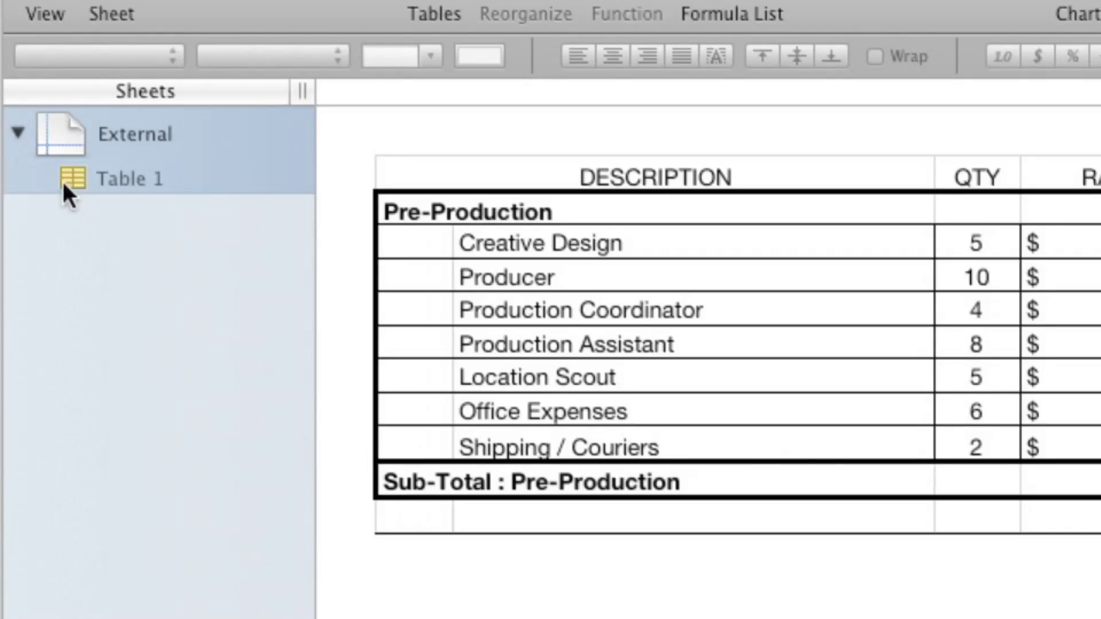
Duplicate the External sheet as External-1 and paste its table back as plain values
right_click(62, 135)
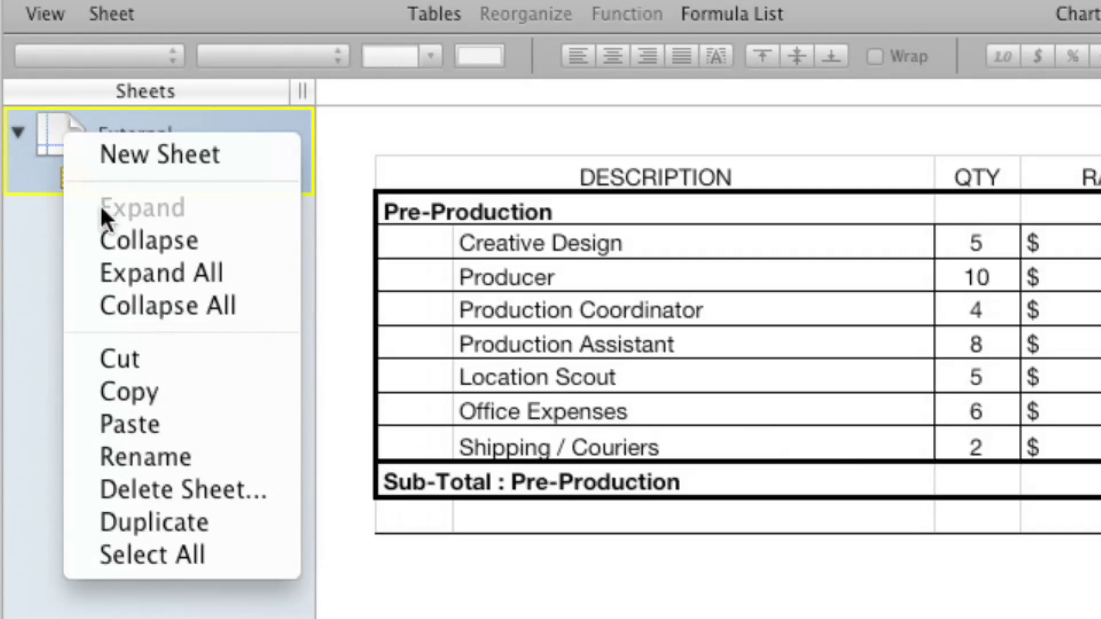
left_click(145, 531)
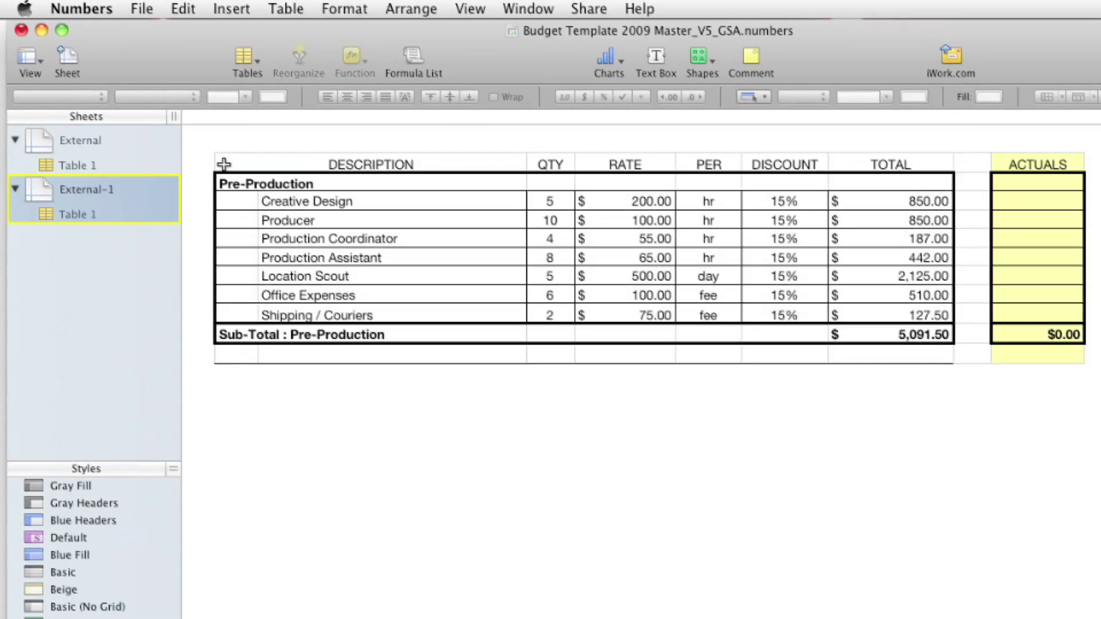
left_click(224, 165)
left_click(1060, 353)
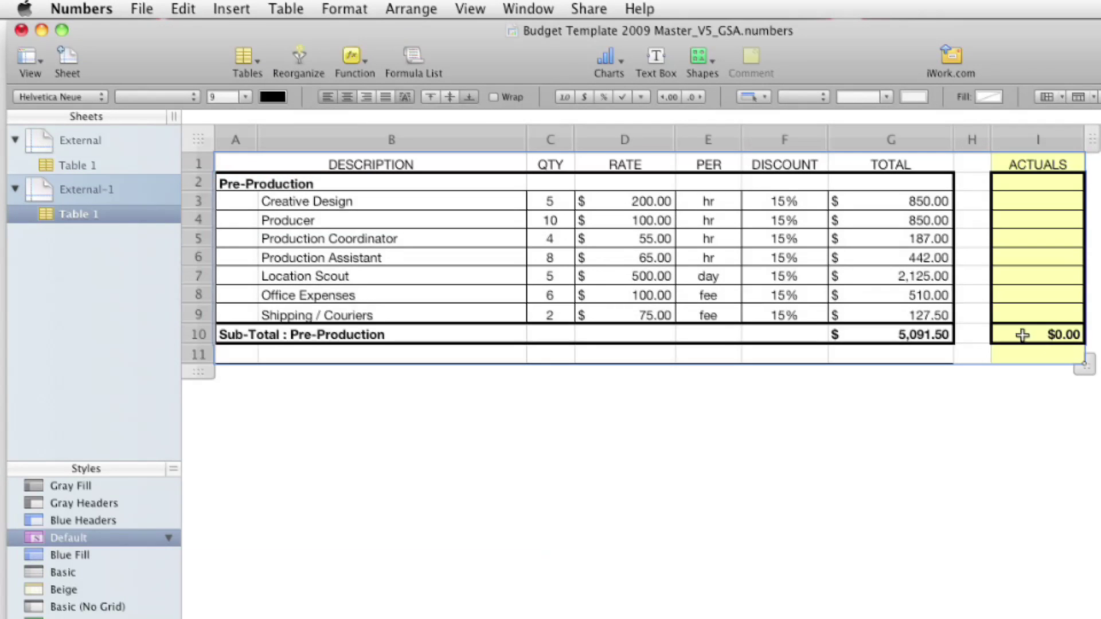
left_click(183, 8)
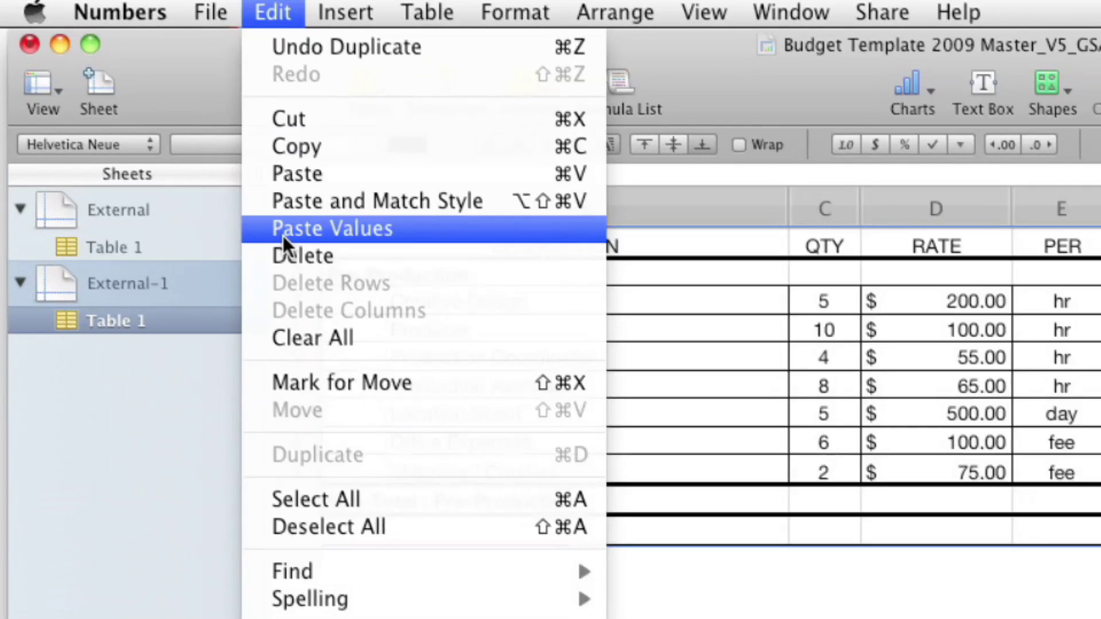
left_click(283, 232)
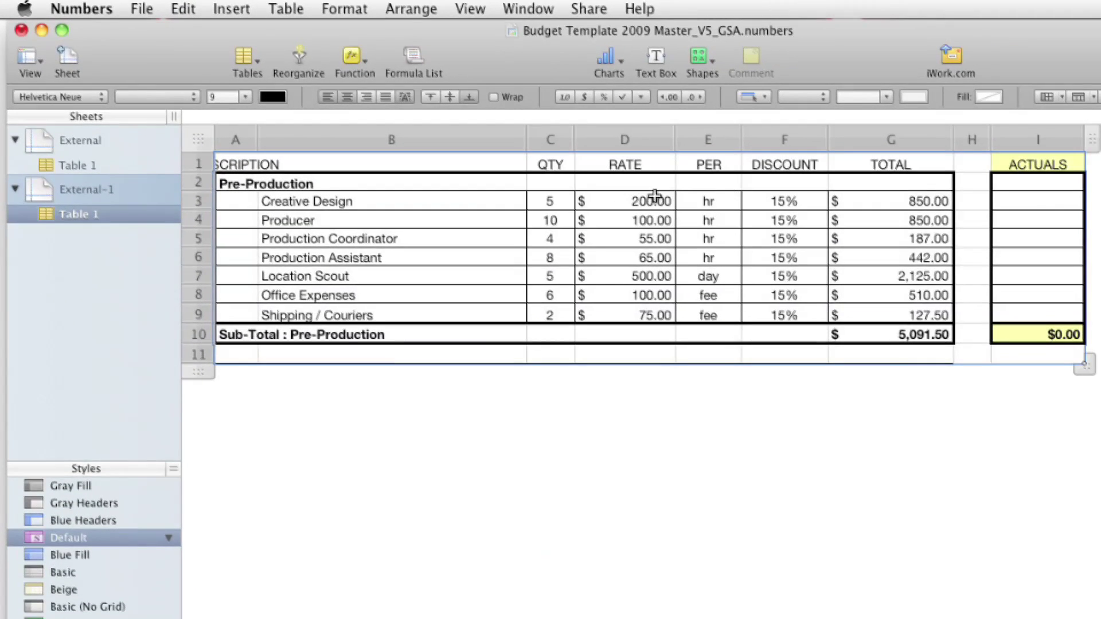
left_click(866, 203)
Hide the DISCOUNT column and delete the RATE column on External-1
left_click(867, 203)
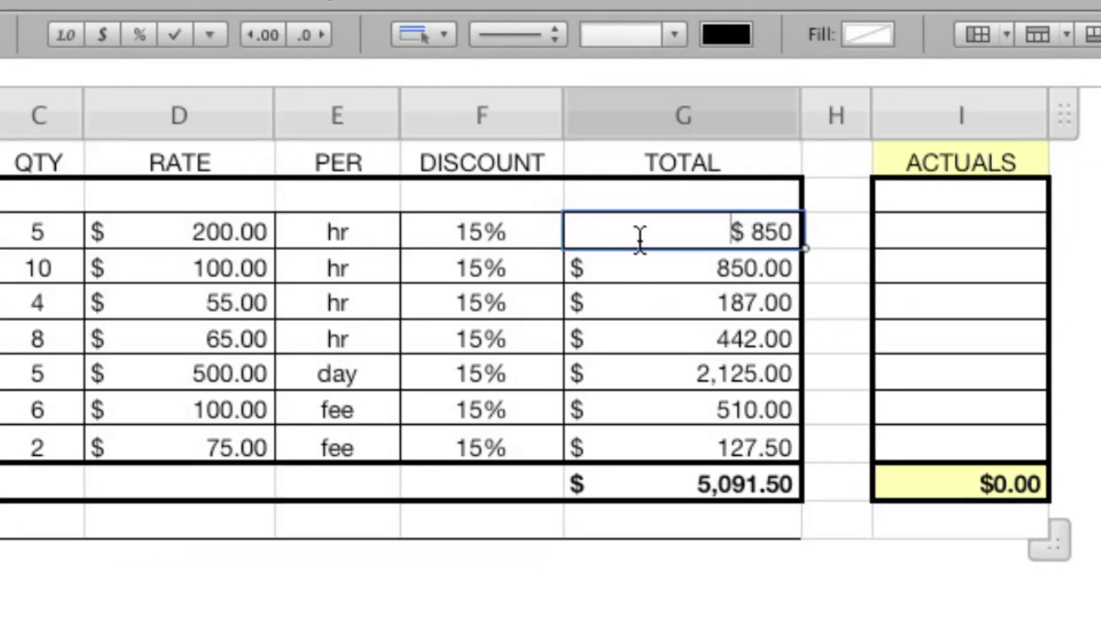
key("Escape")
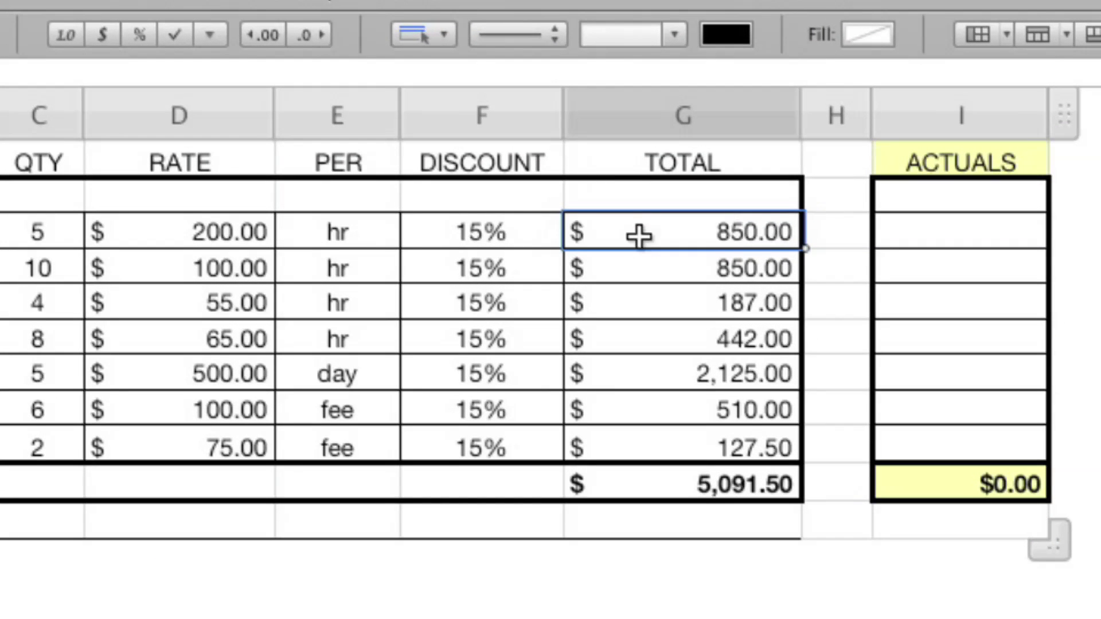
left_click(543, 110)
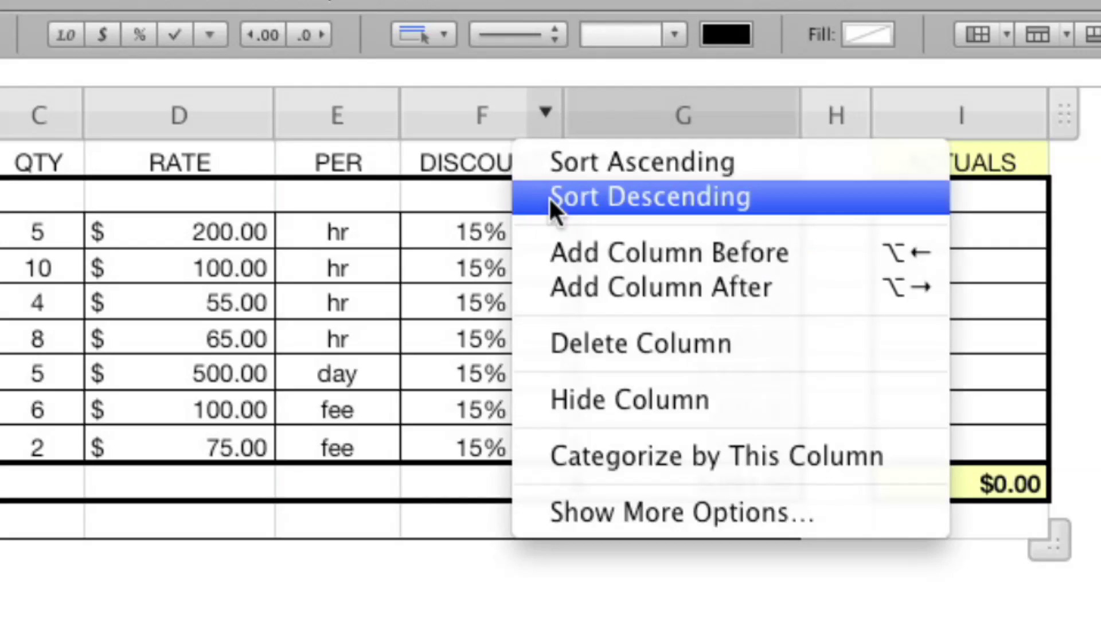
left_click(562, 400)
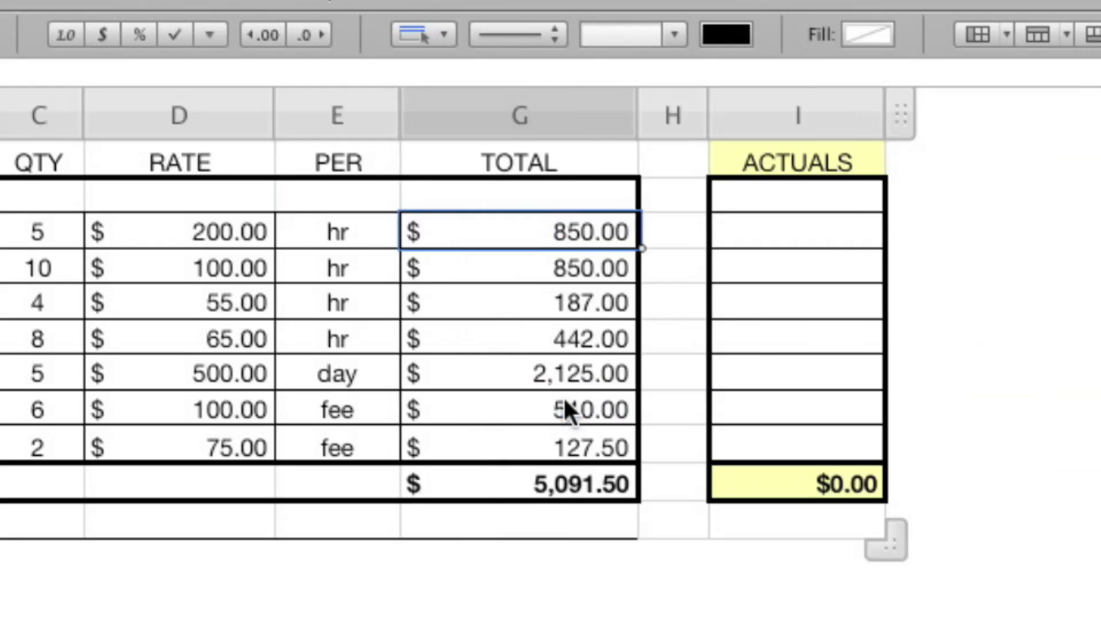
left_click(256, 109)
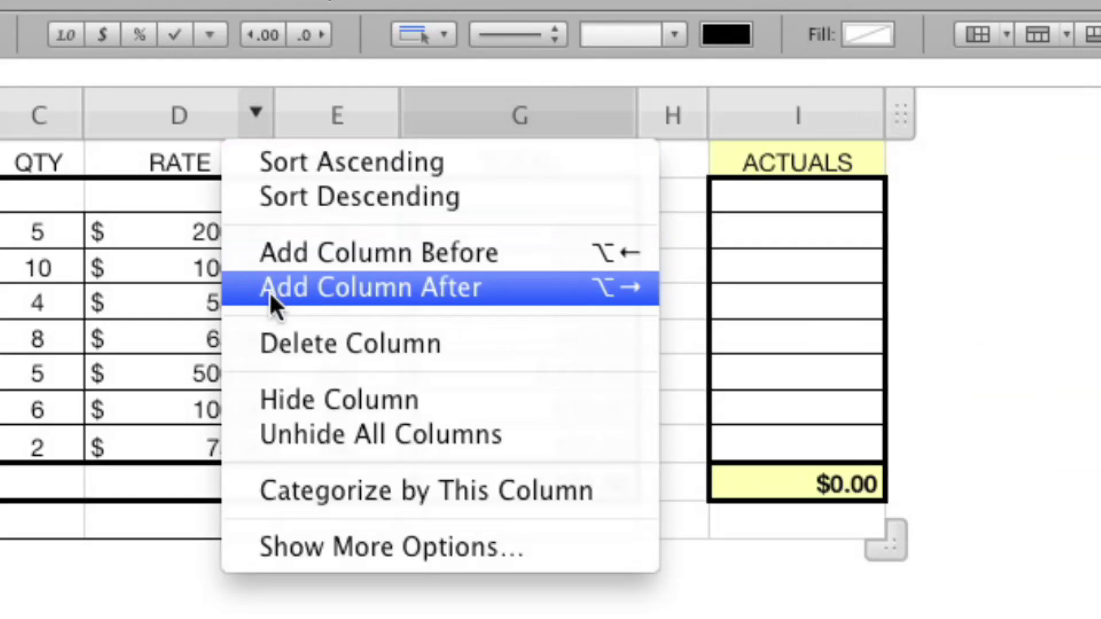
left_click(279, 346)
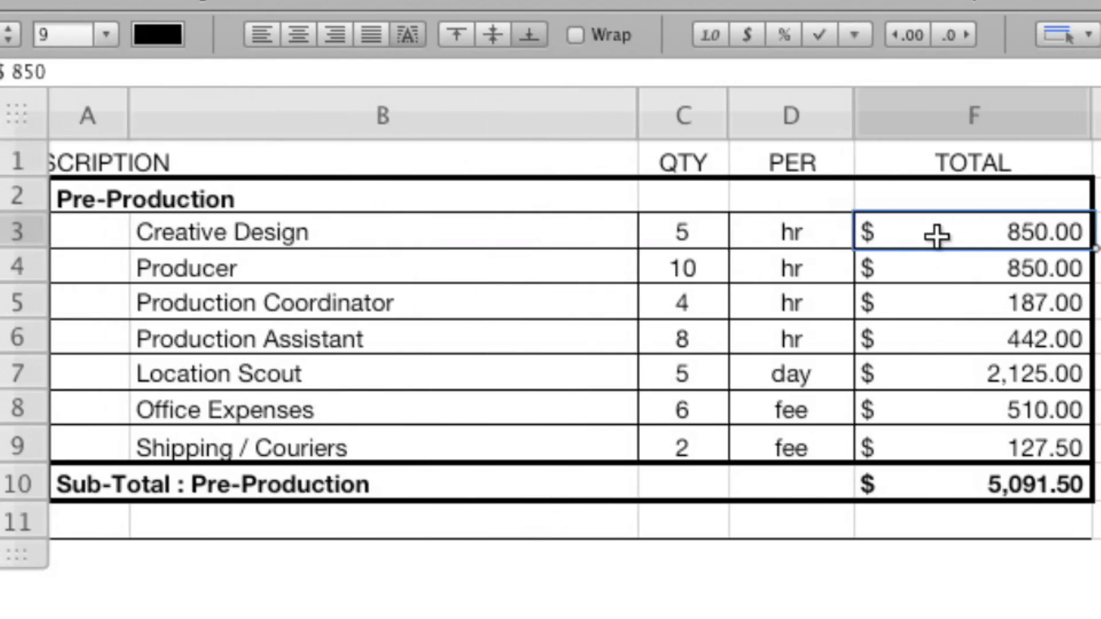
Clear the line TOTAL values down the column, keeping the $5,091.50 Sub-Total
key("BackSpace")
key("Down")
key("BackSpace")
key("Down")
key("BackSpace")
key("Down")
key("BackSpace")
key("Down")
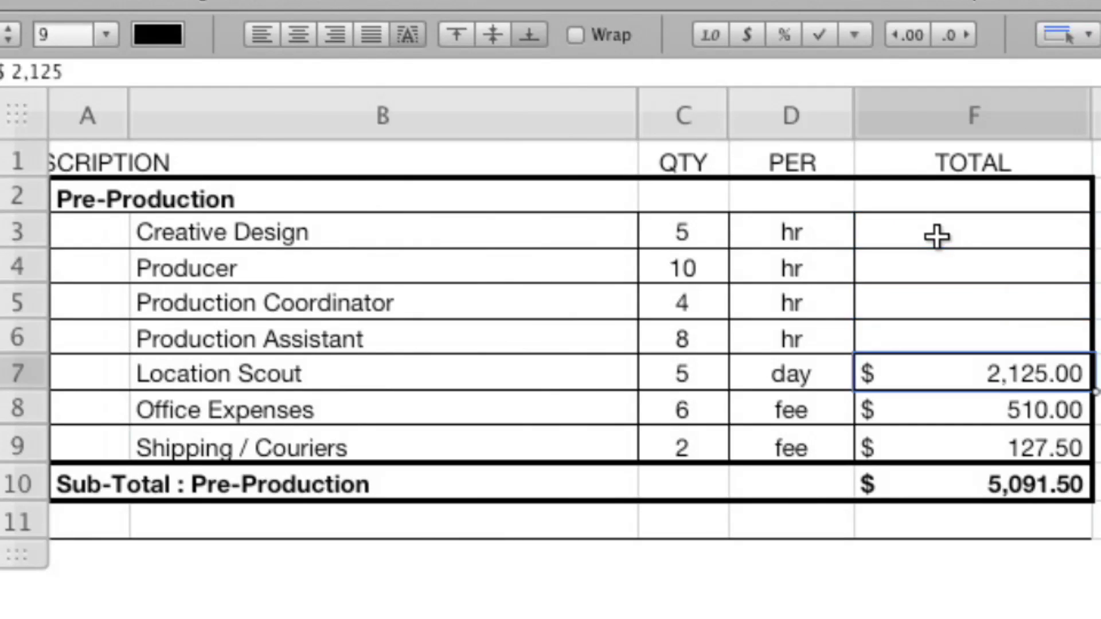
key("BackSpace")
key("Down")
key("BackSpace")
key("Down")
key("BackSpace")
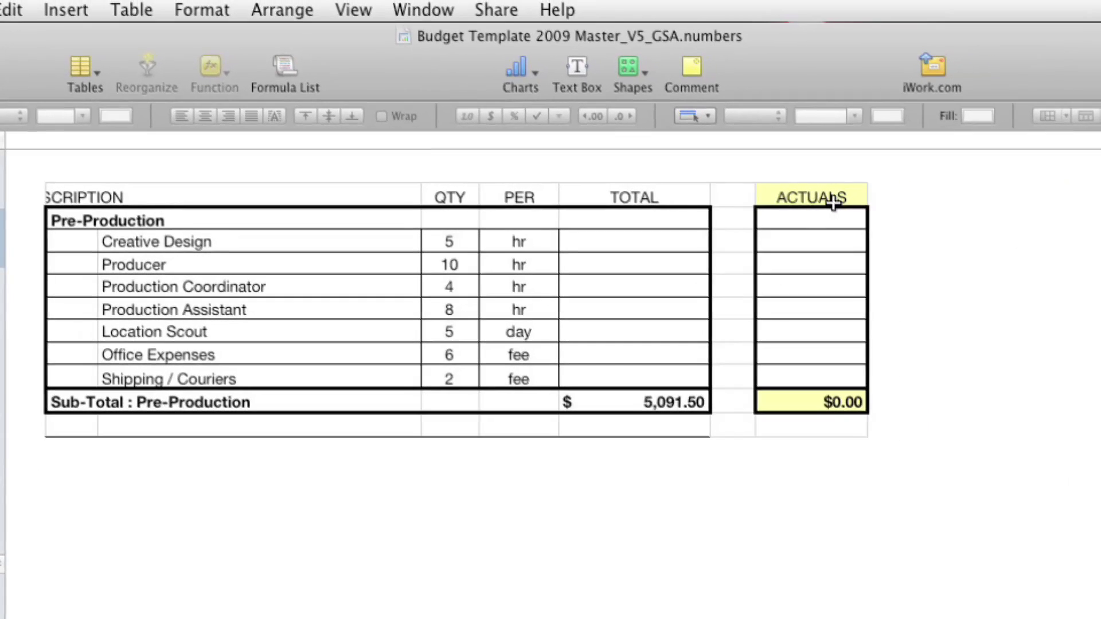
Hide the ACTUALS column and the empty column G on the External-1 table
left_click(1017, 189)
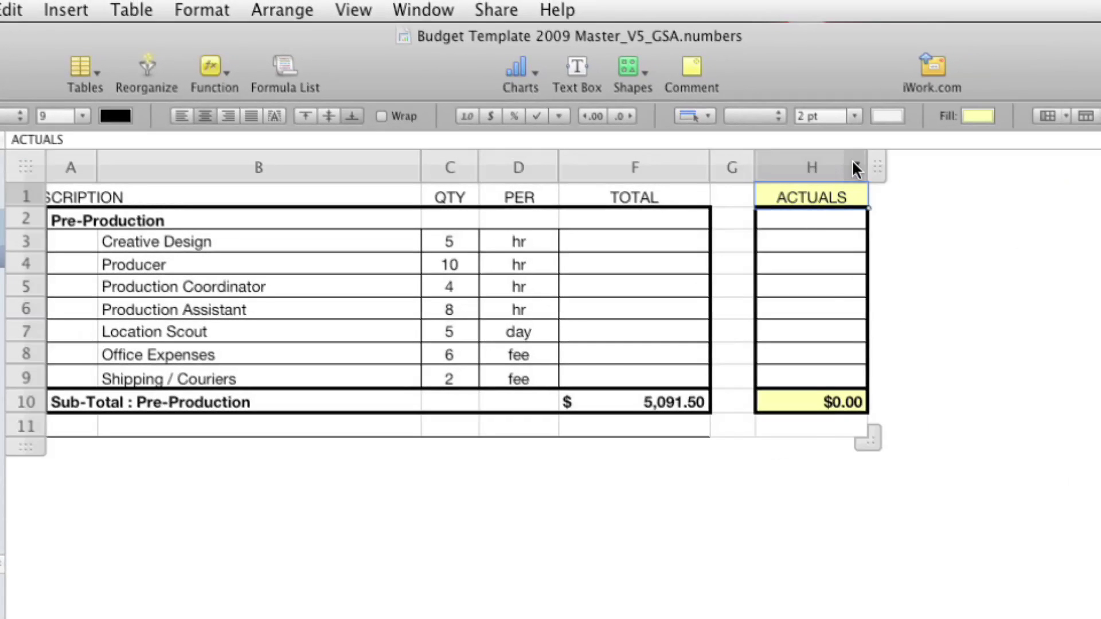
left_click(852, 166)
left_click(865, 346)
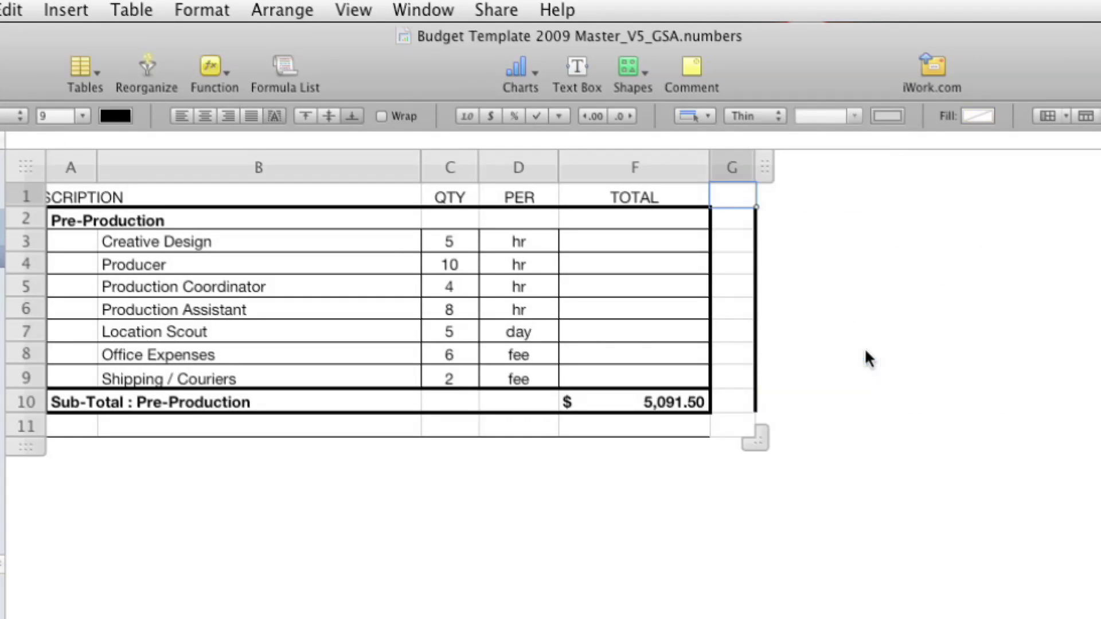
left_click(741, 166)
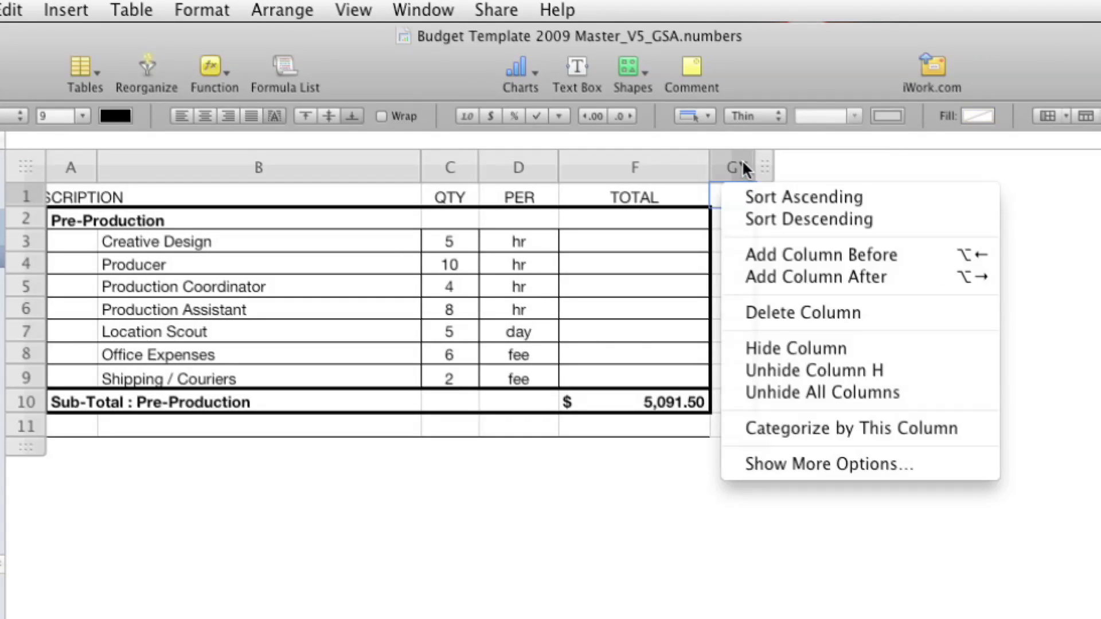
left_click(785, 345)
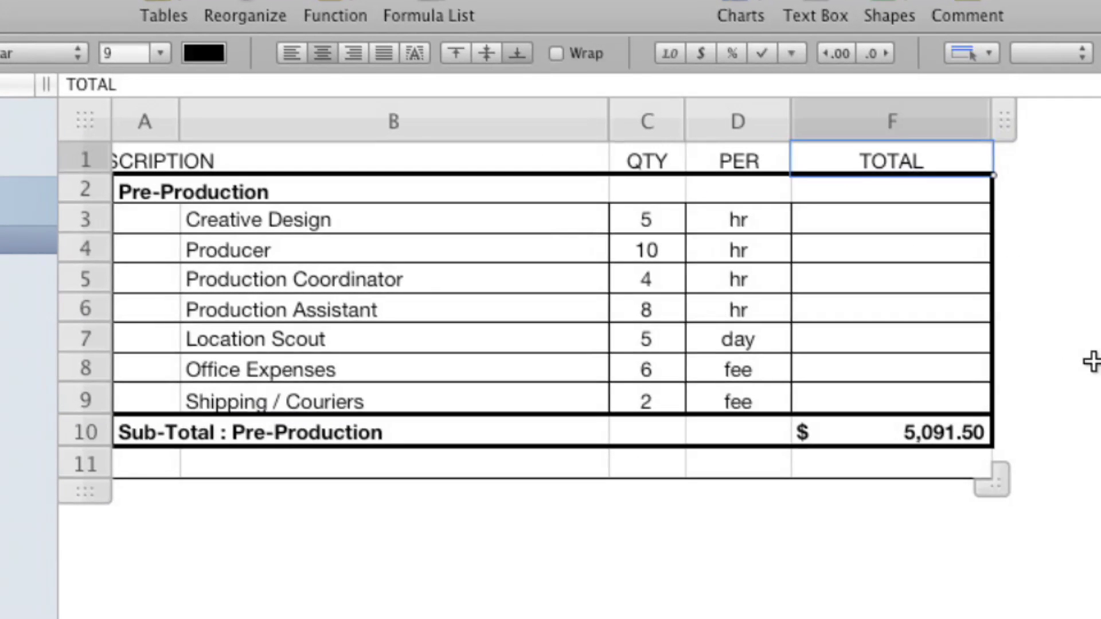
left_click(1085, 463)
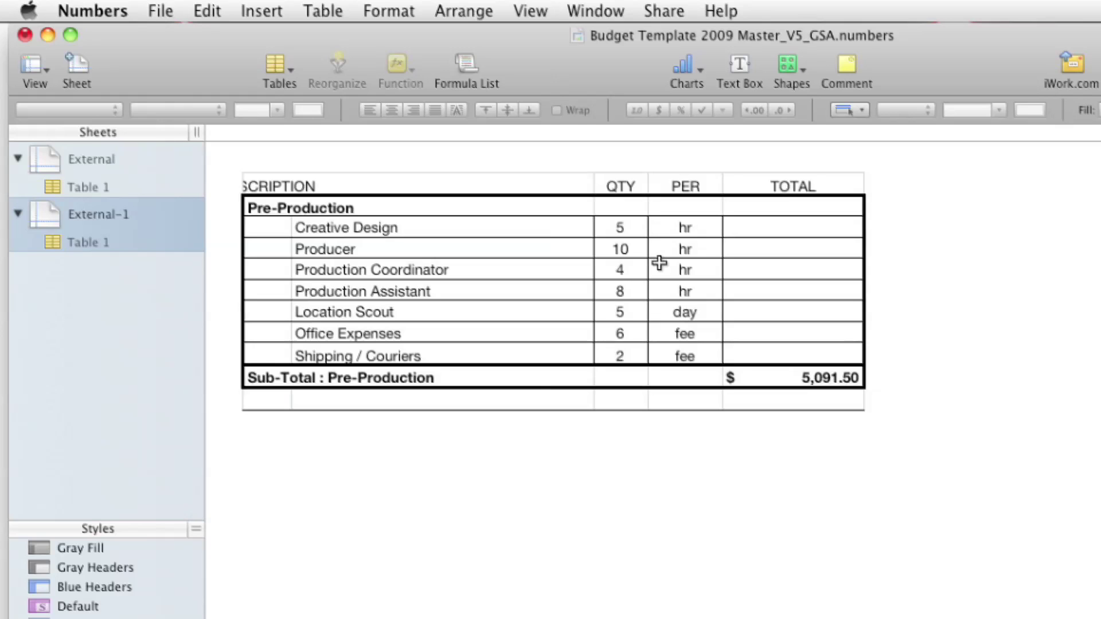
left_click(45, 152)
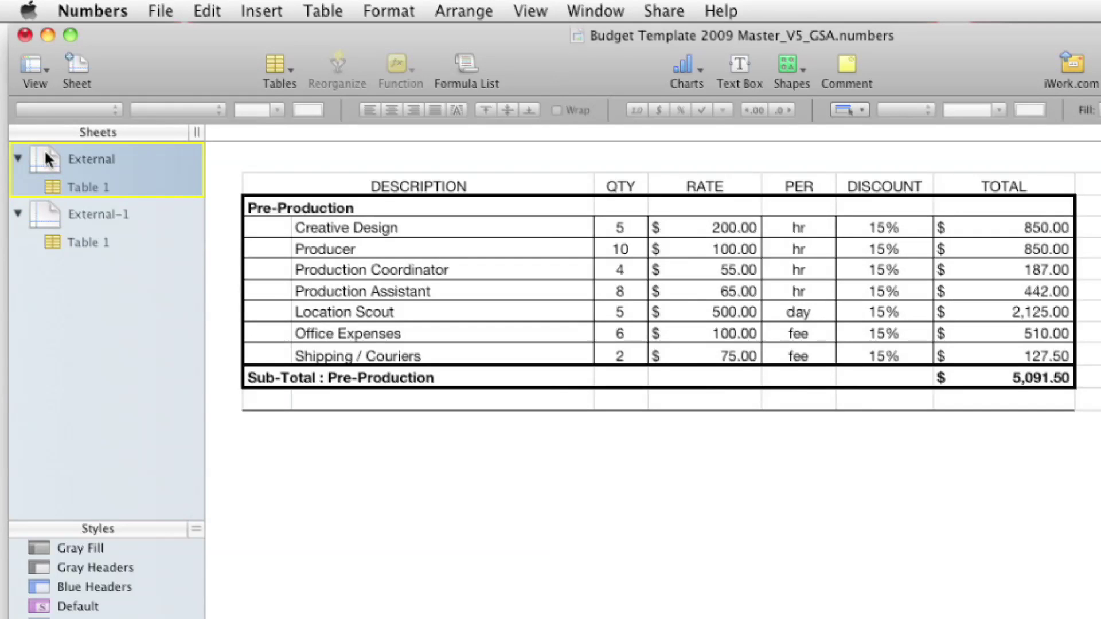
left_click(51, 219)
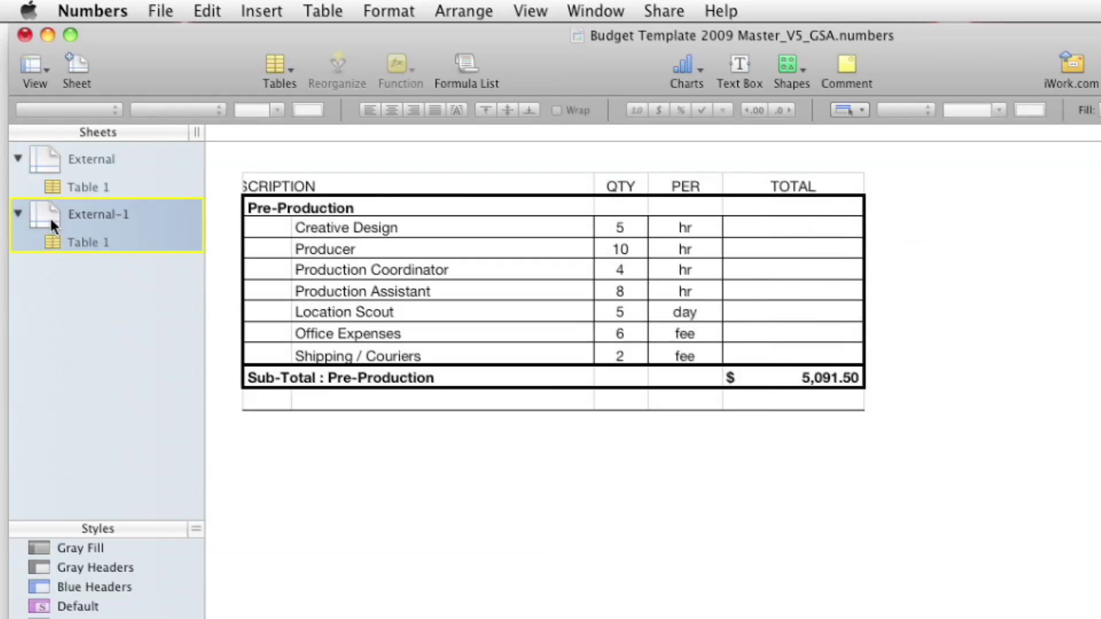